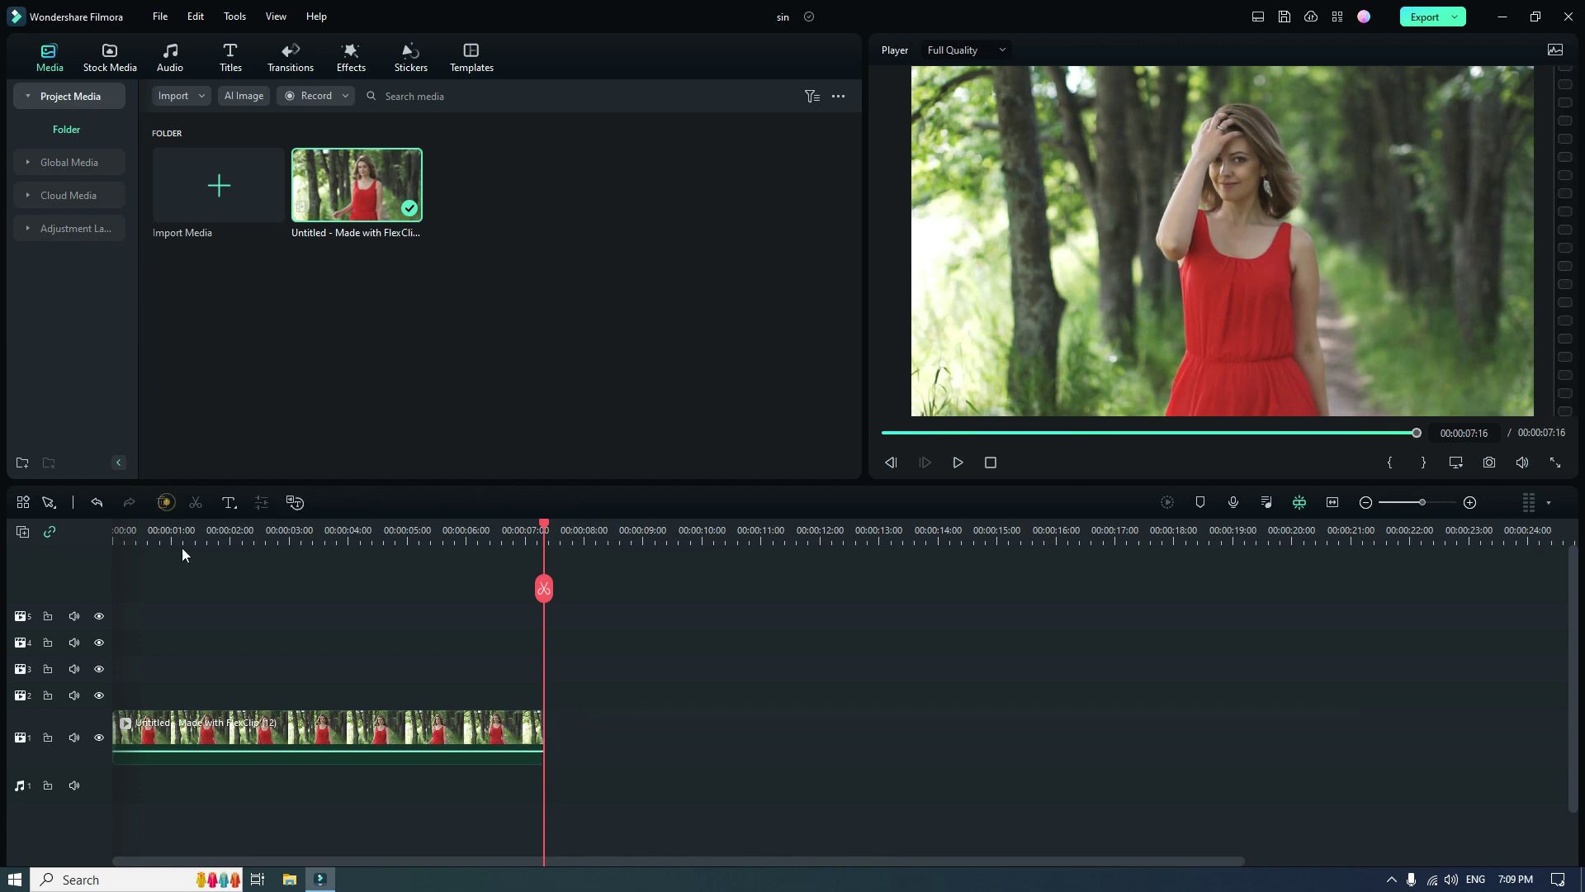
Copy the track 1 clip and paste it onto track 2, starting at the beginning of the timeline.
{"action": "left_click_drag", "start_coordinate": [544, 528], "coordinate": [116, 603]}
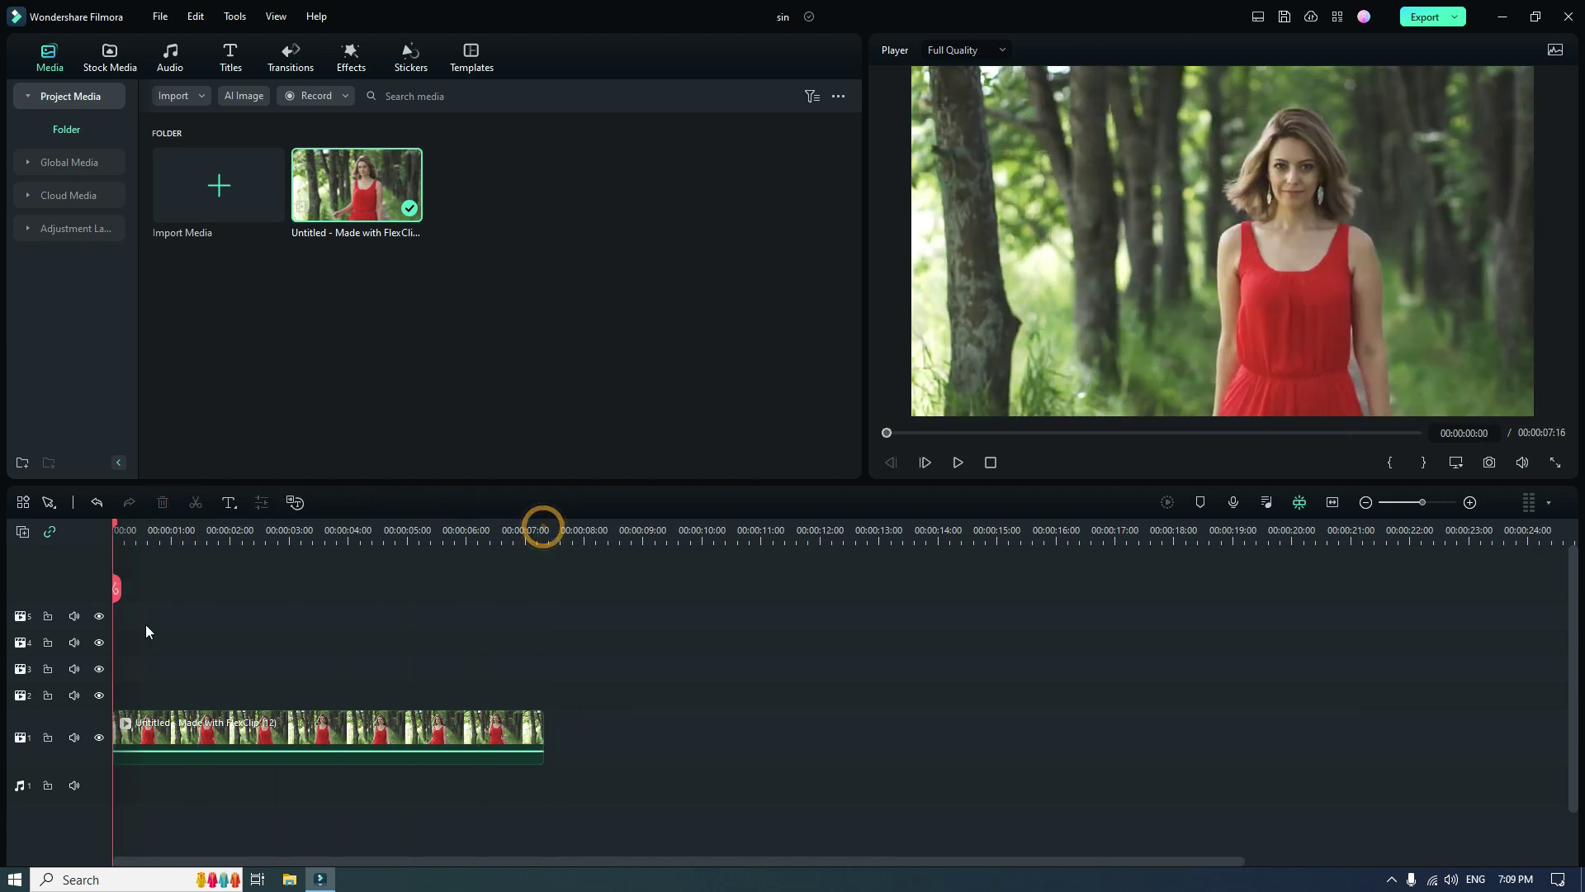
{"action": "right_click", "coordinate": [204, 734]}
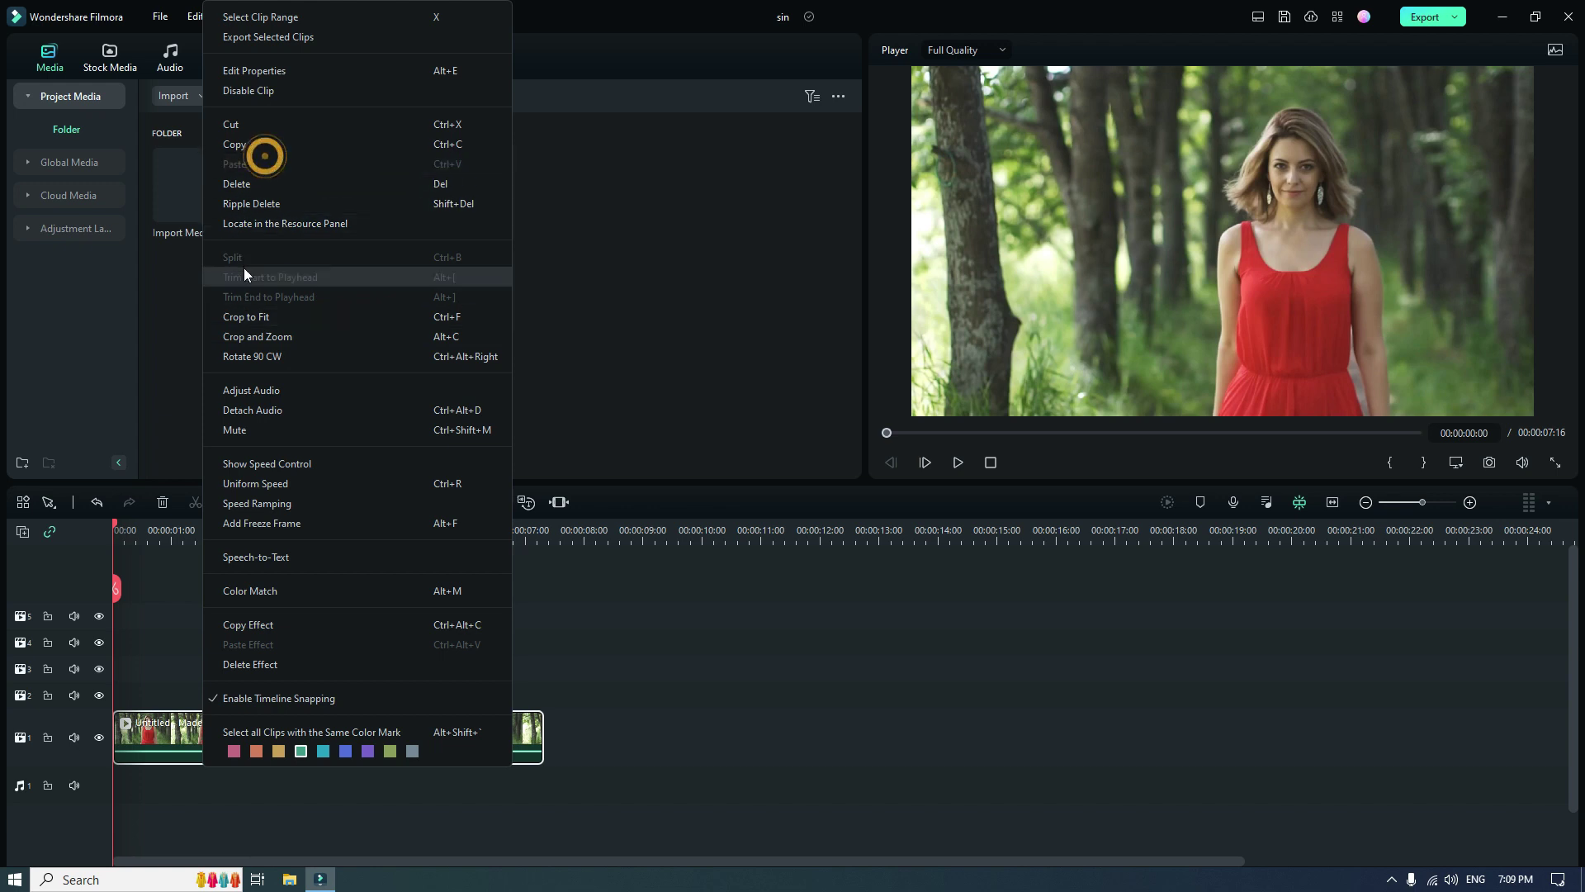
{"action": "left_click", "coordinate": [256, 144]}
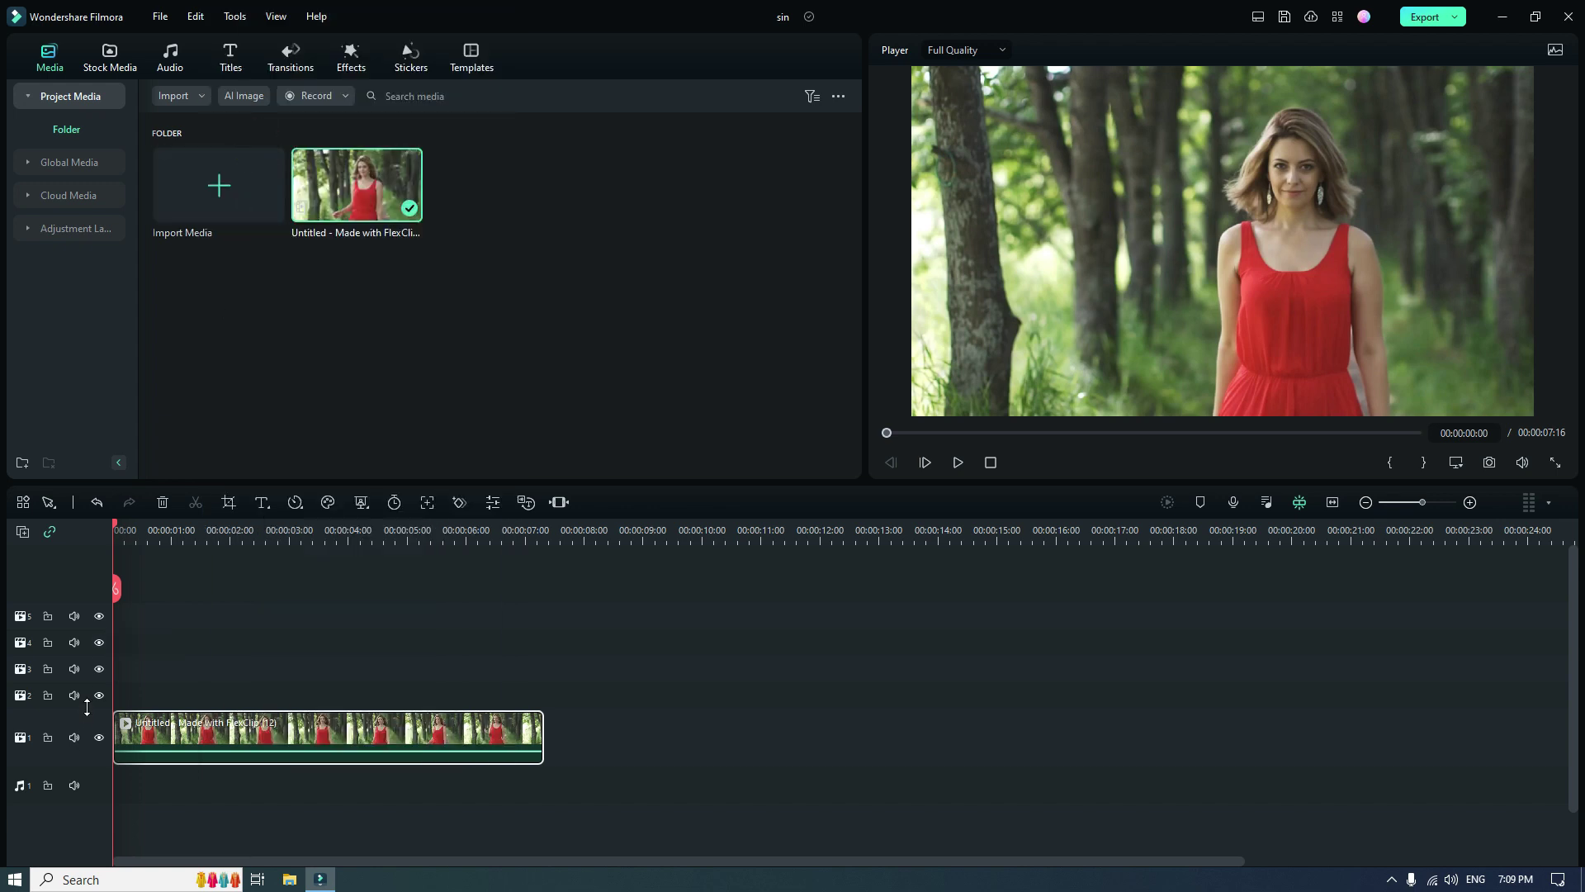
{"action": "right_click", "coordinate": [165, 686]}
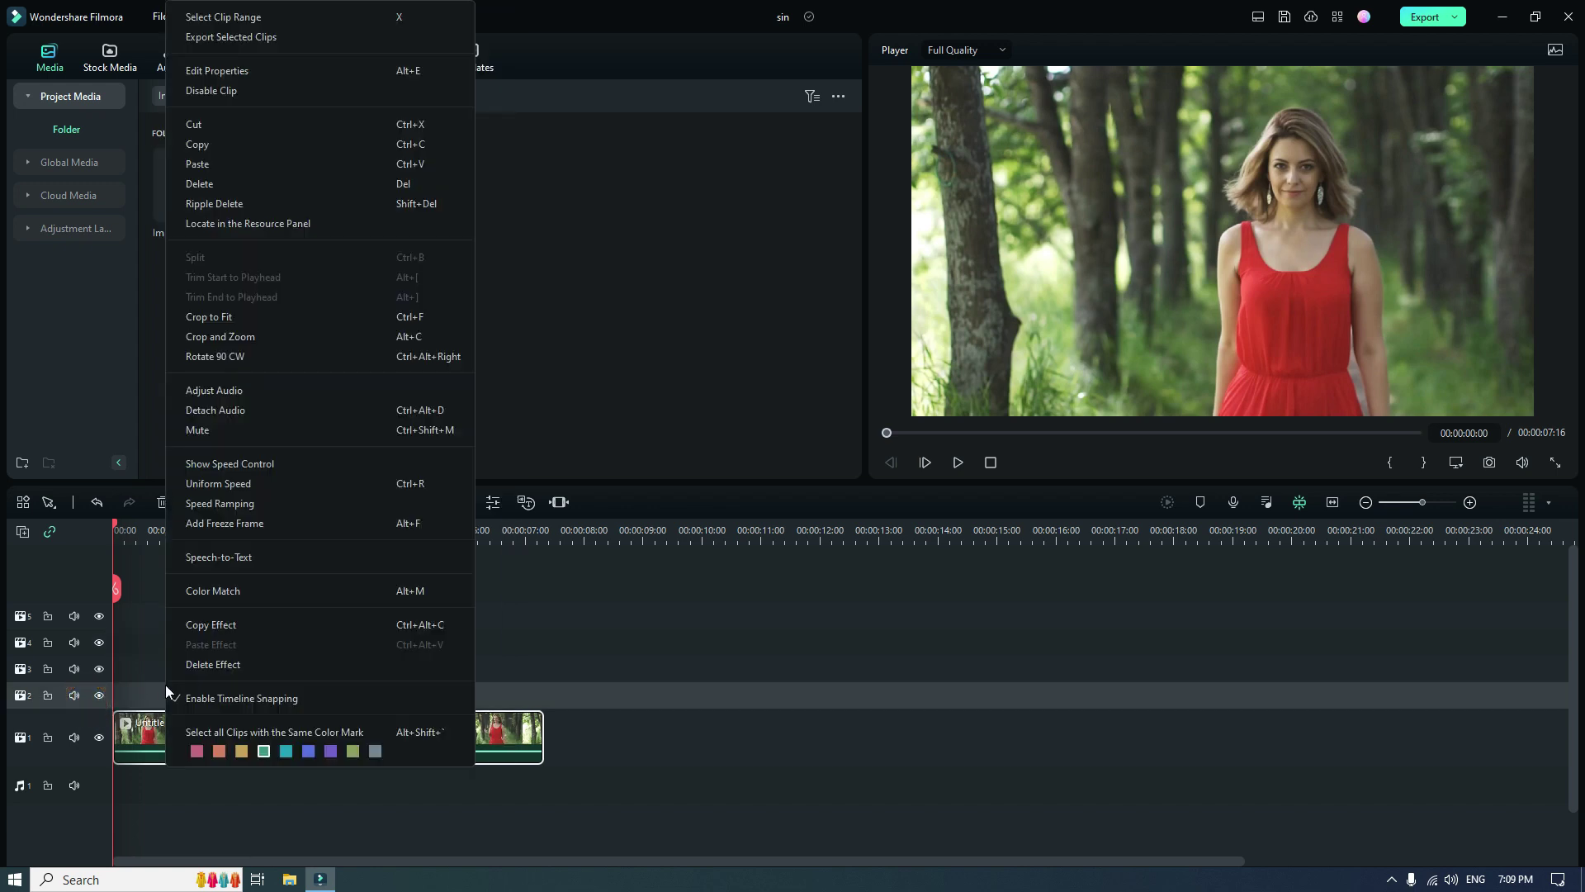
{"action": "left_click", "coordinate": [196, 166]}
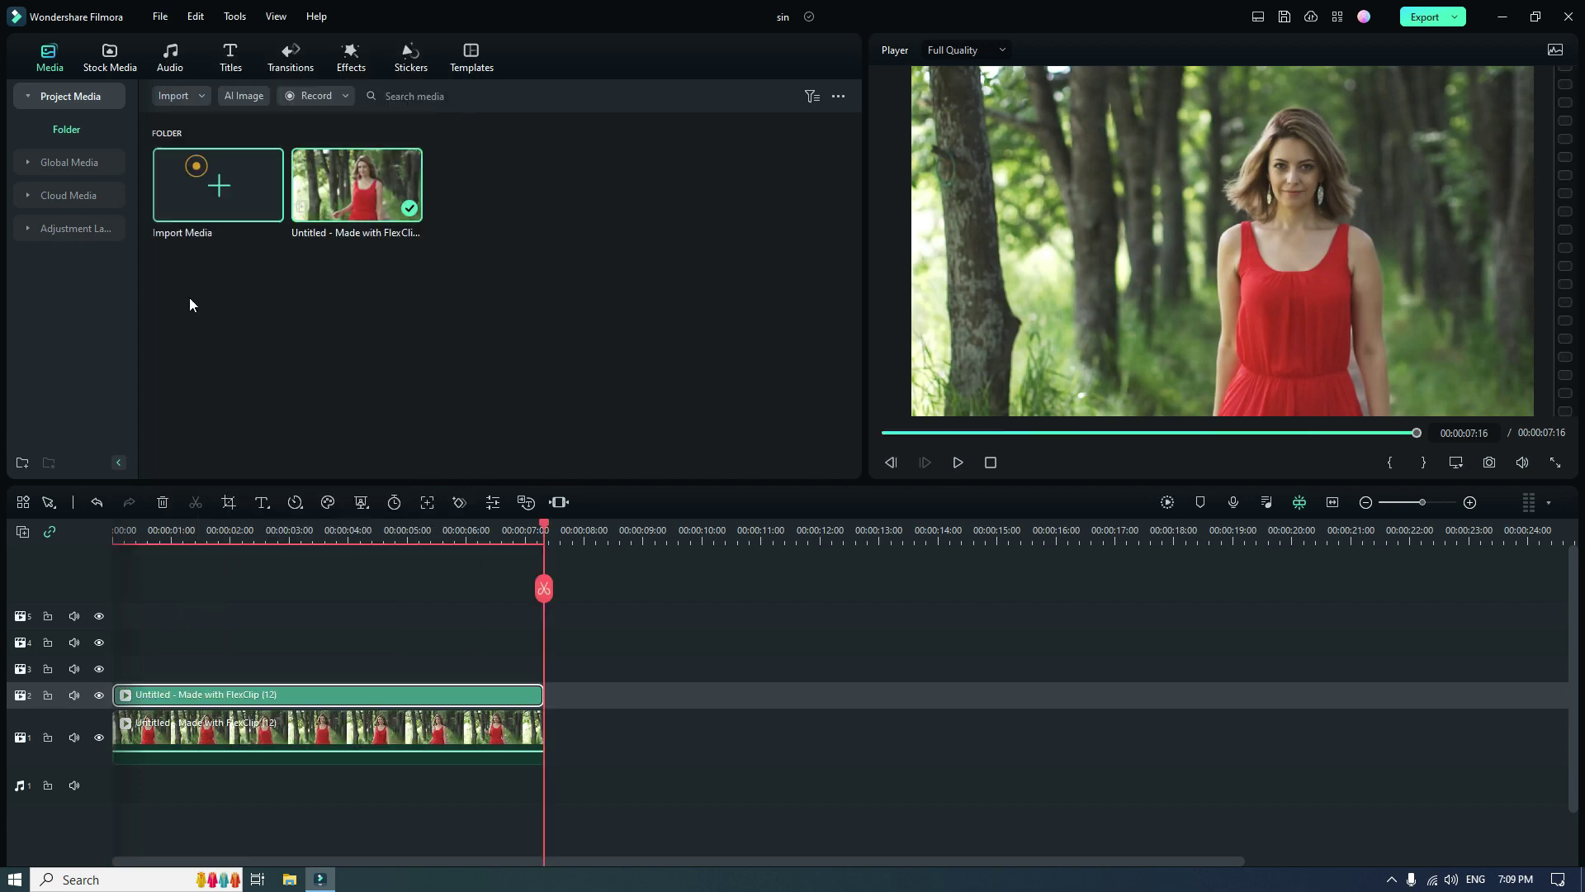
Enable Smart Cutout for the track 2 copy, enlarge its track, and show the cutout editor full screen.
{"action": "double_click", "coordinate": [195, 698]}
{"action": "left_click_drag", "start_coordinate": [77, 685], "coordinate": [78, 659]}
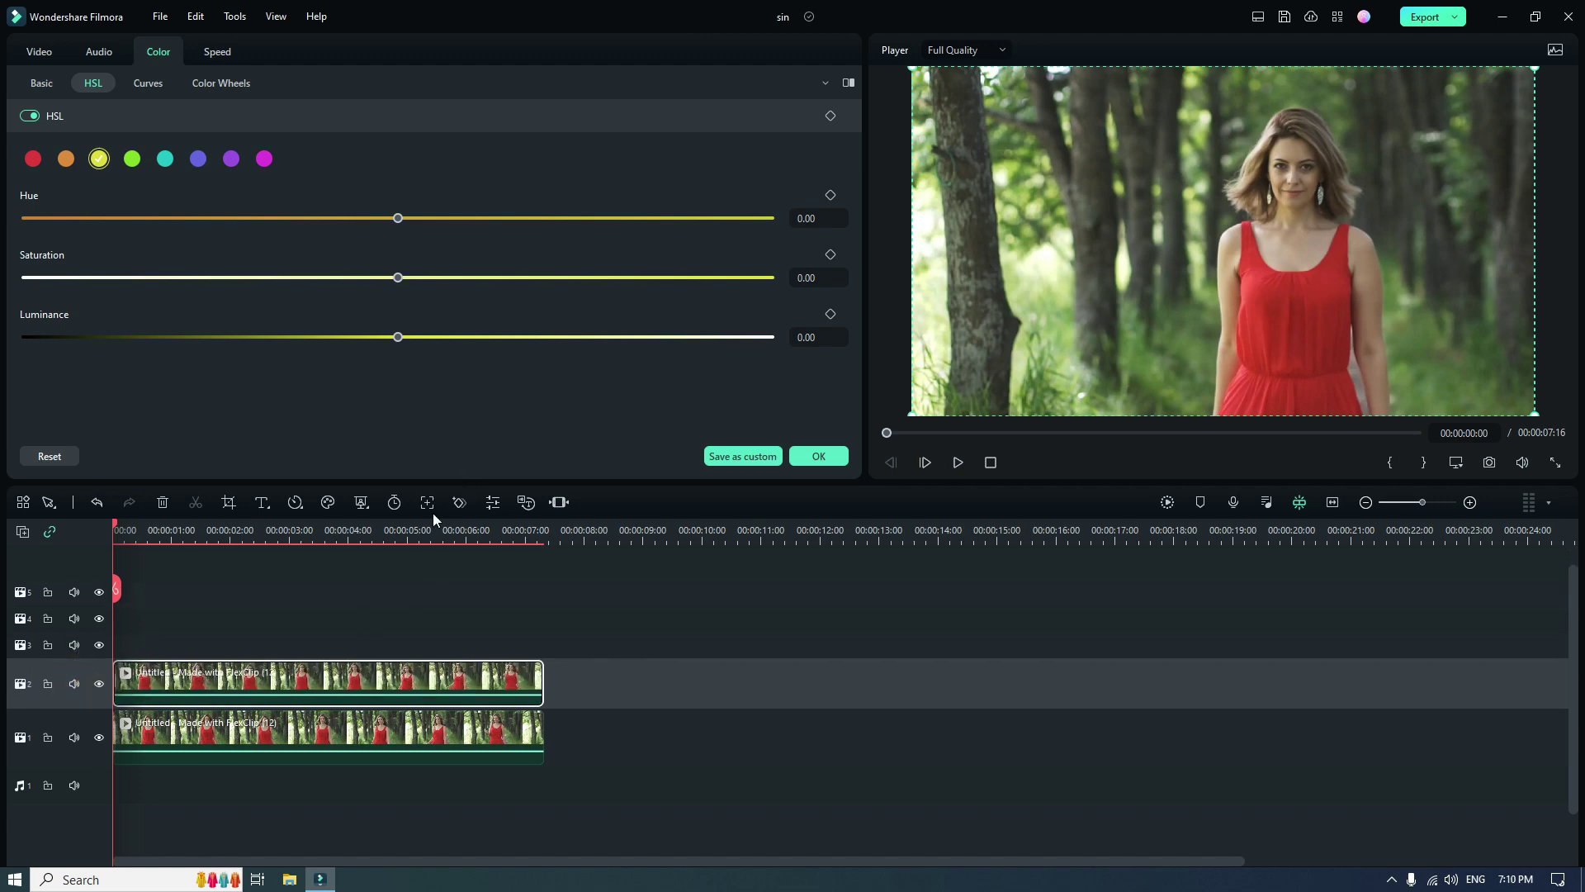
{"action": "left_click", "coordinate": [37, 53]}
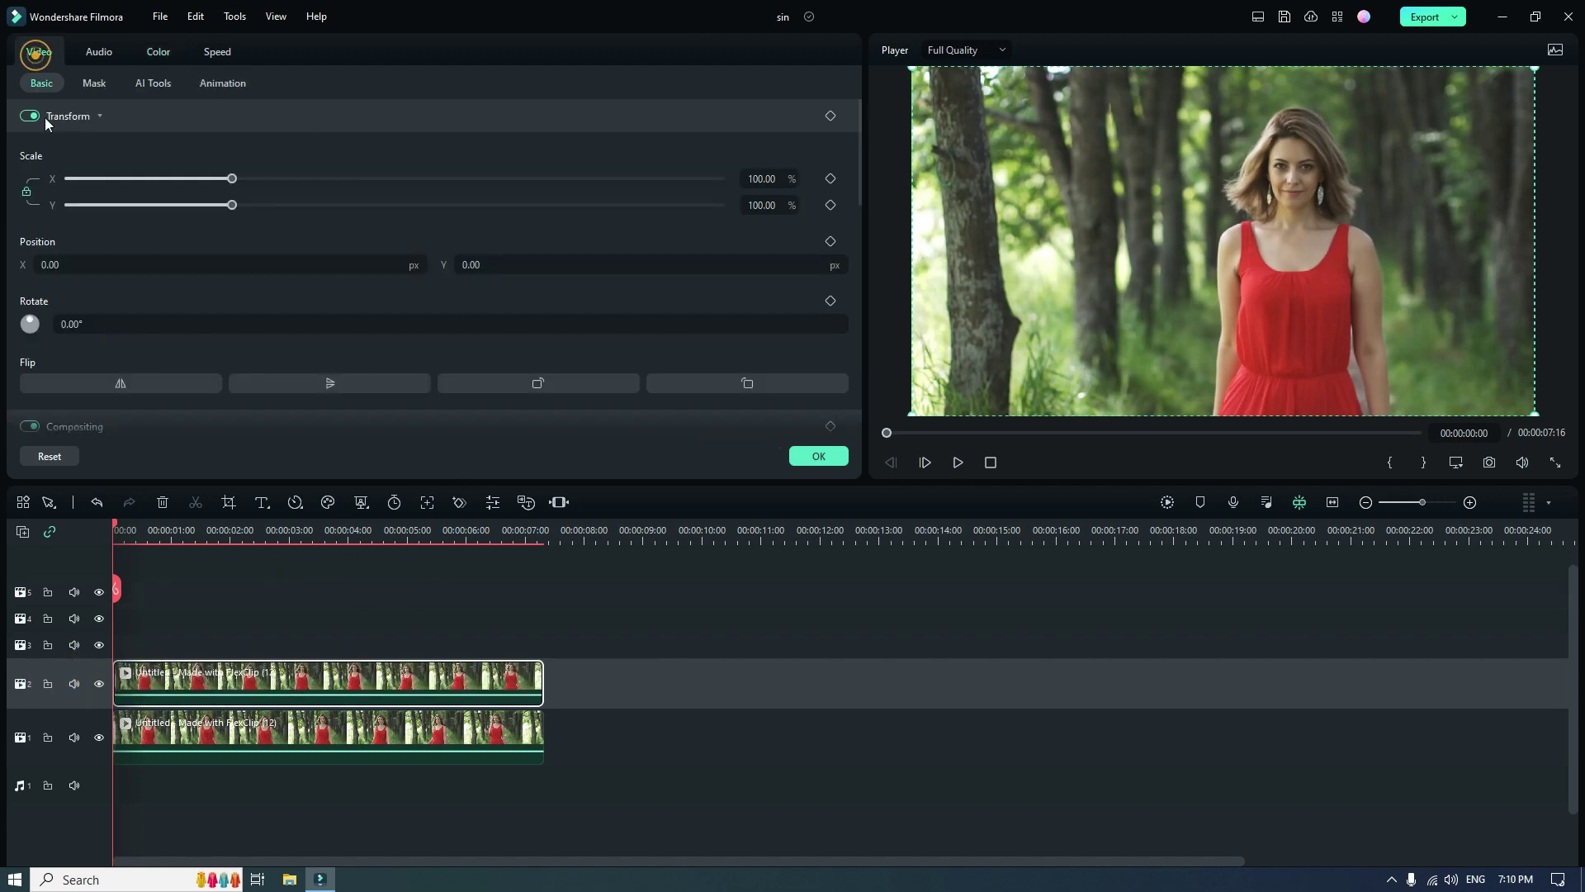
{"action": "left_click", "coordinate": [154, 83]}
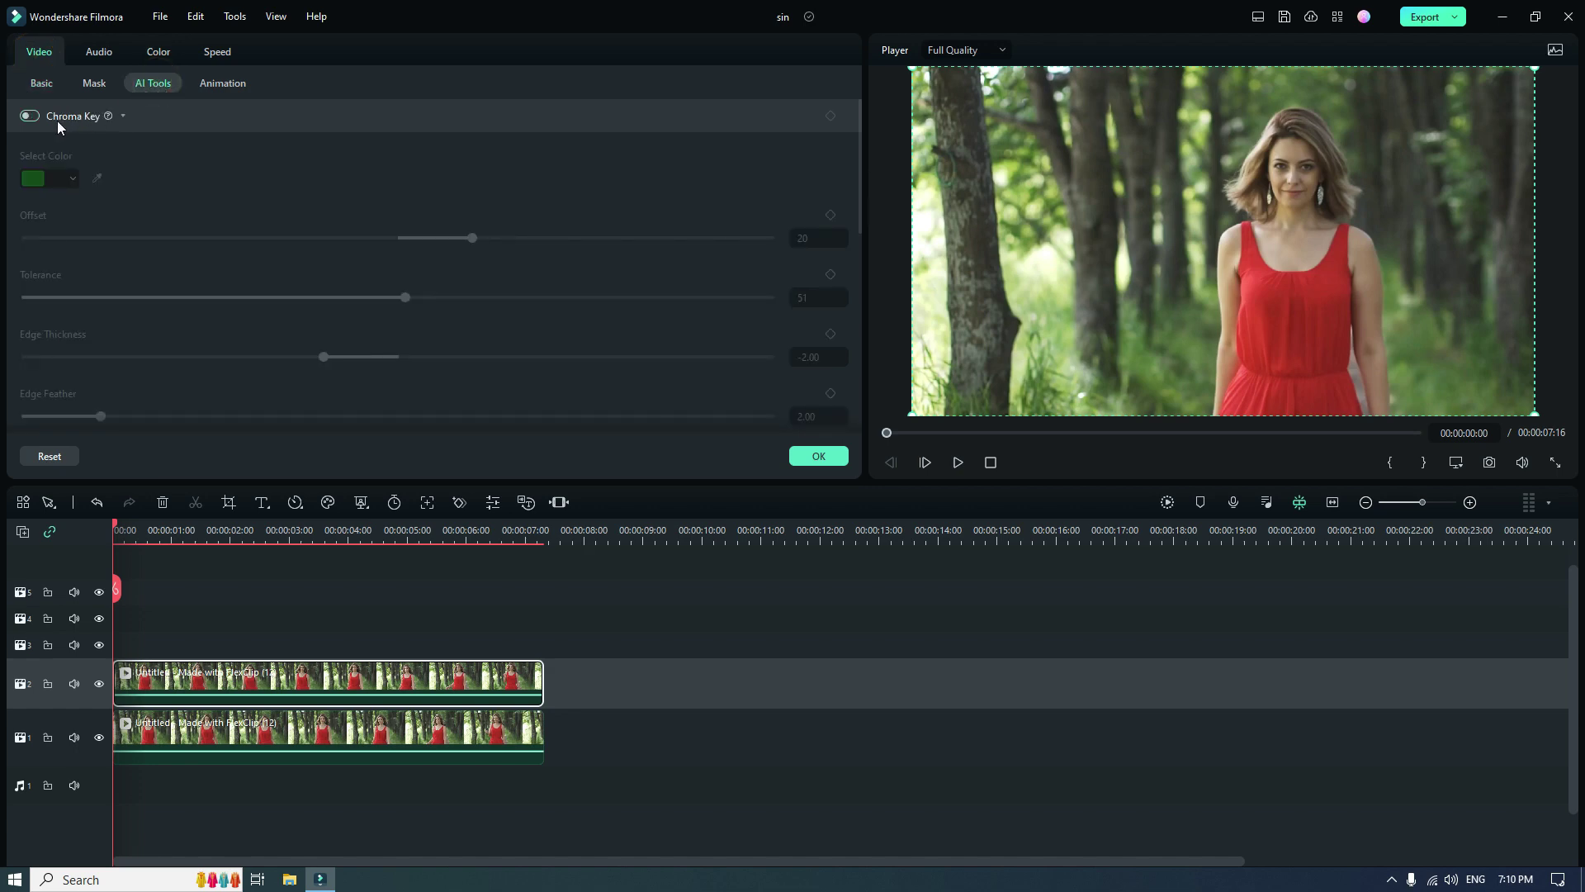
{"action": "left_click", "coordinate": [123, 119]}
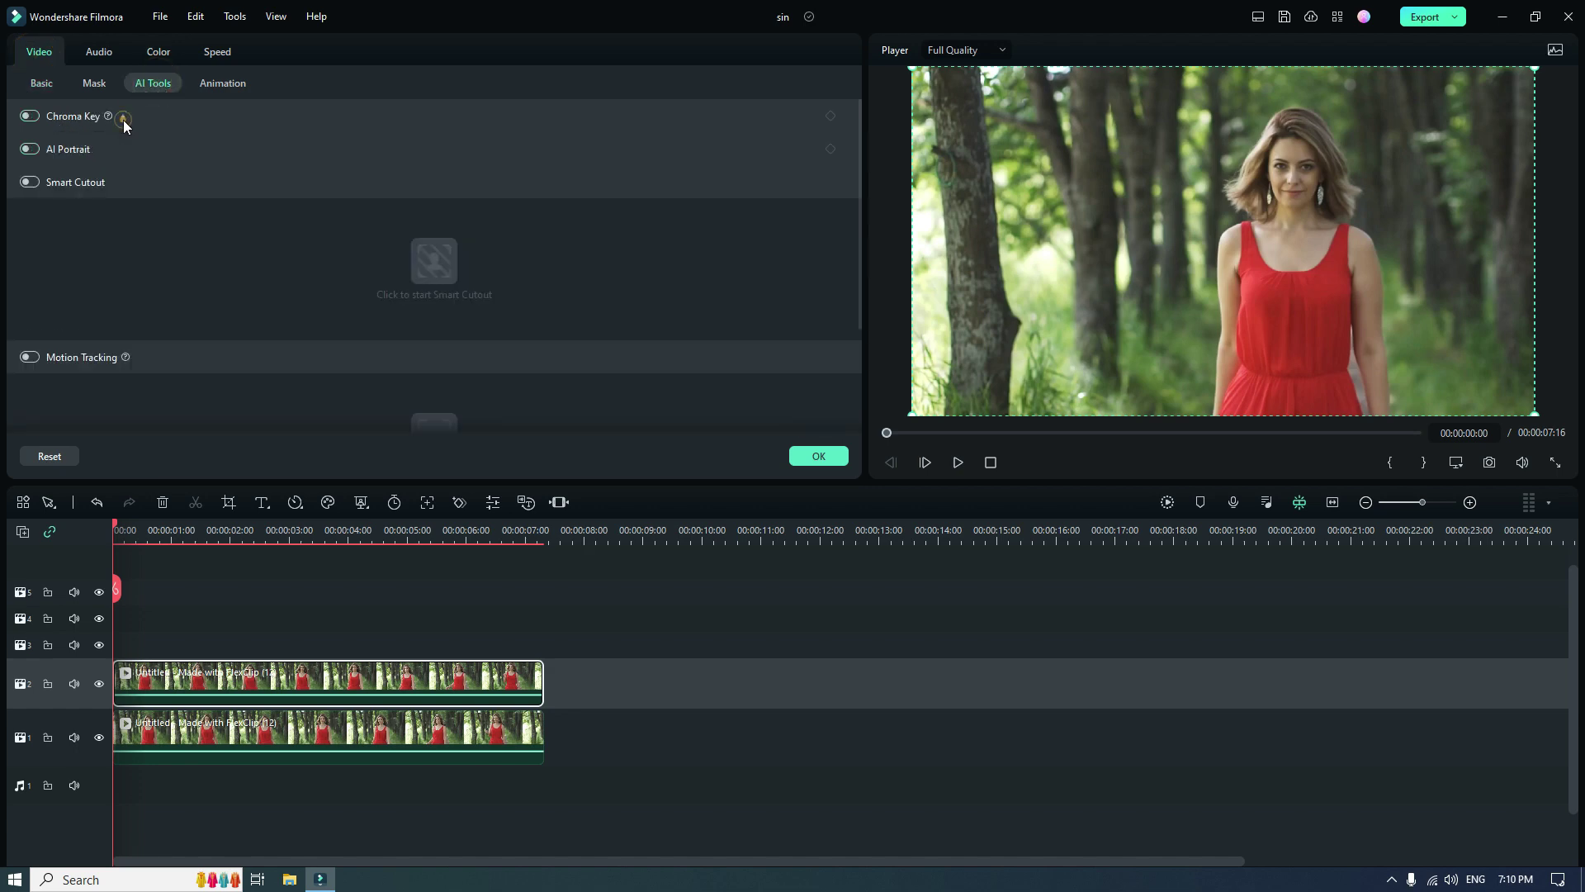
{"action": "left_click", "coordinate": [29, 183]}
{"action": "left_click", "coordinate": [419, 266]}
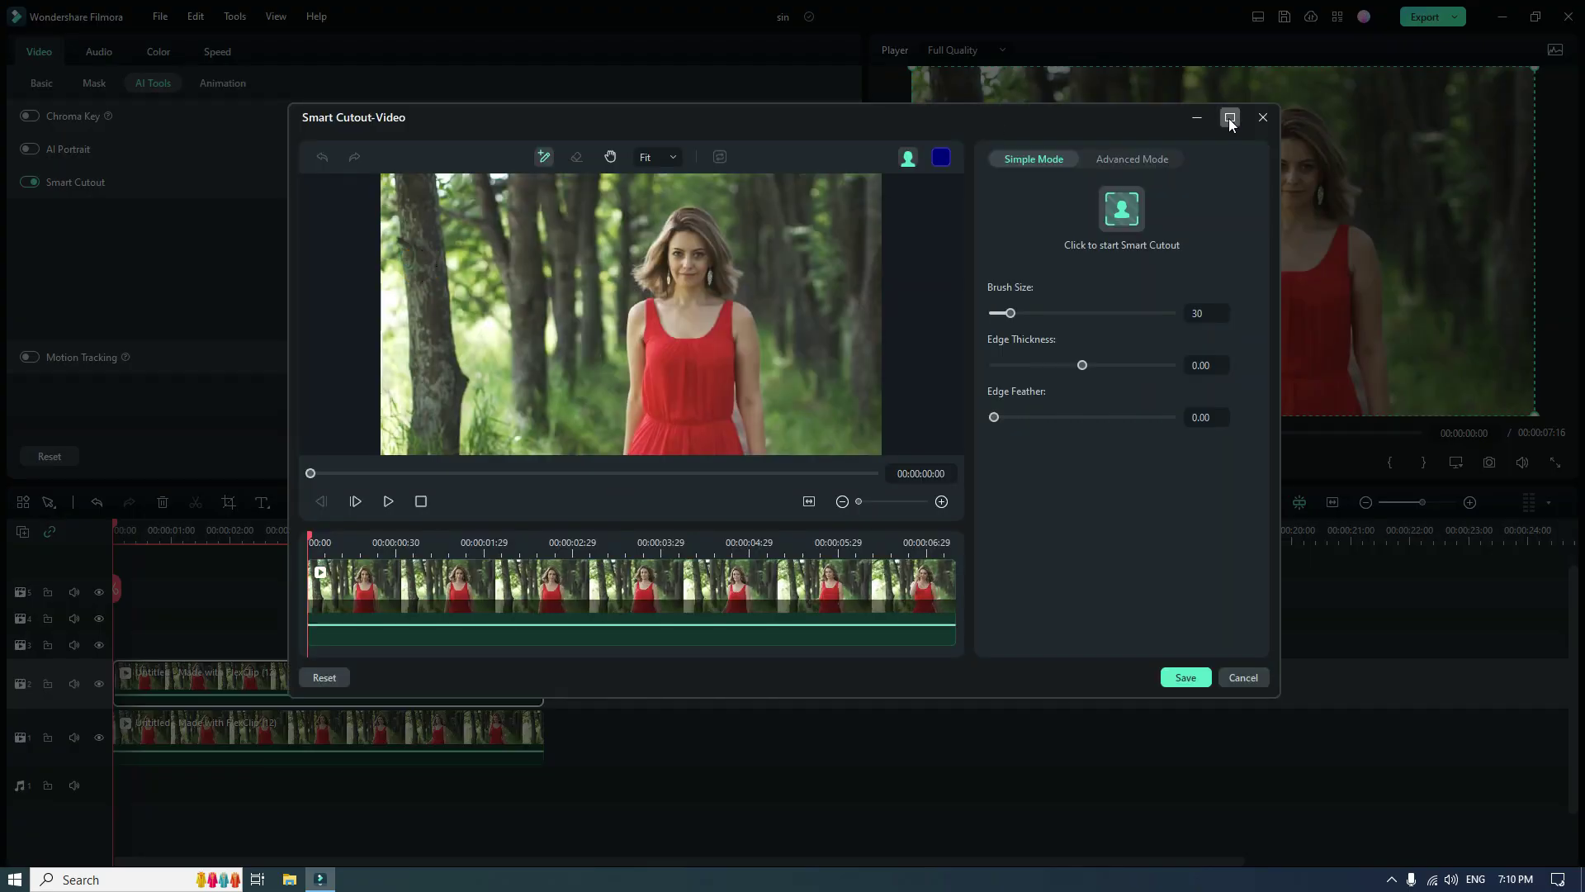
{"action": "left_click", "coordinate": [1229, 117]}
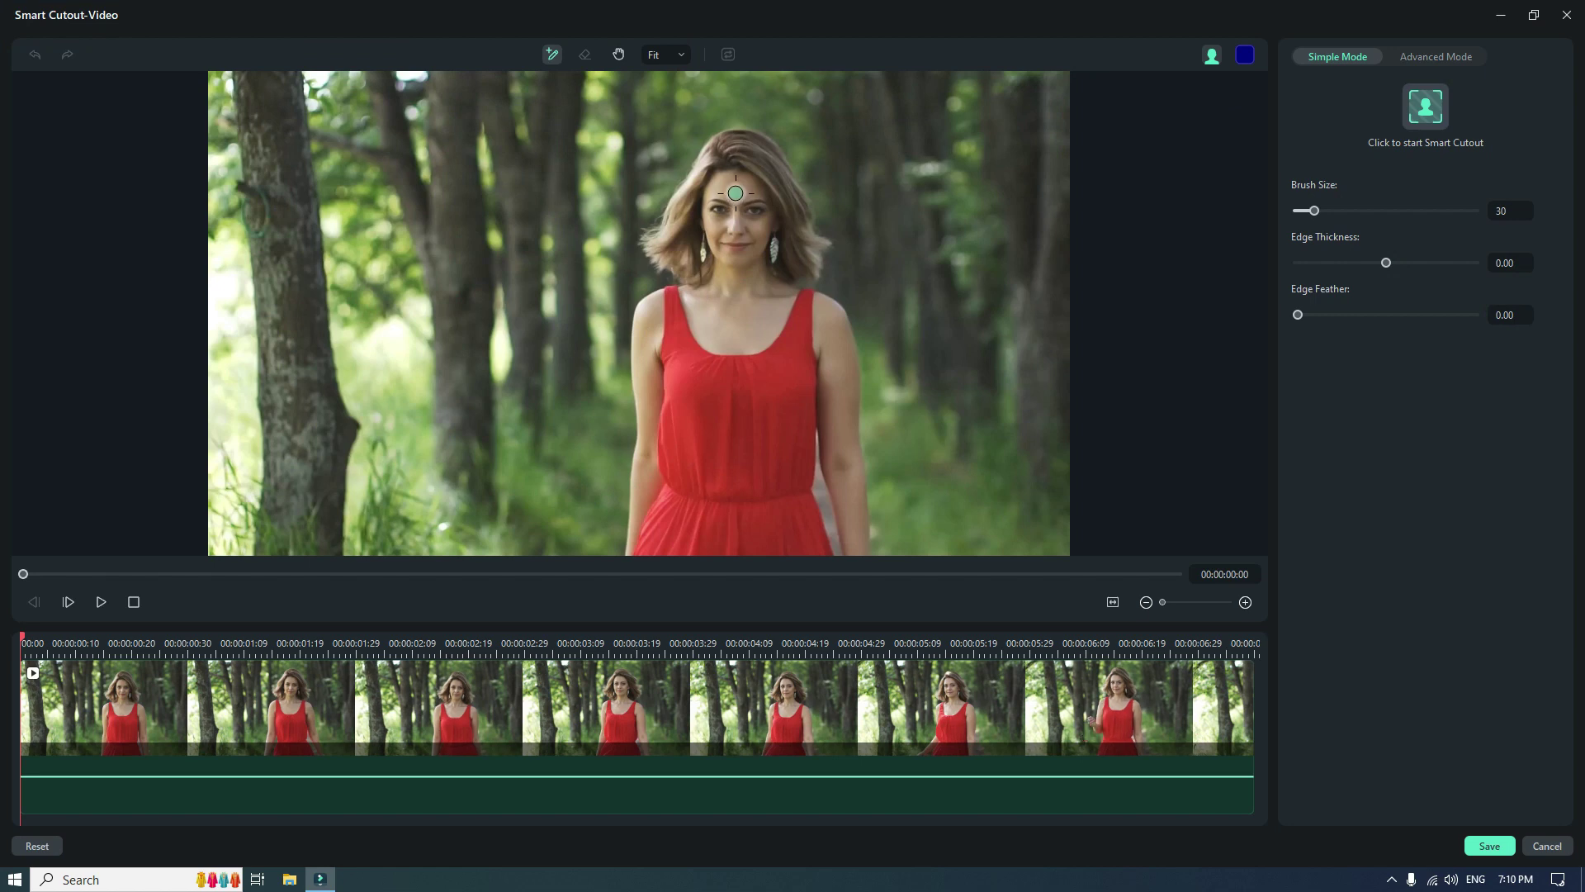
Mark the woman in the red dress, set the edge feather to 6.00, run the Smart Cutout on the clip and save it.
{"action": "left_click_drag", "start_coordinate": [737, 193], "coordinate": [735, 522]}
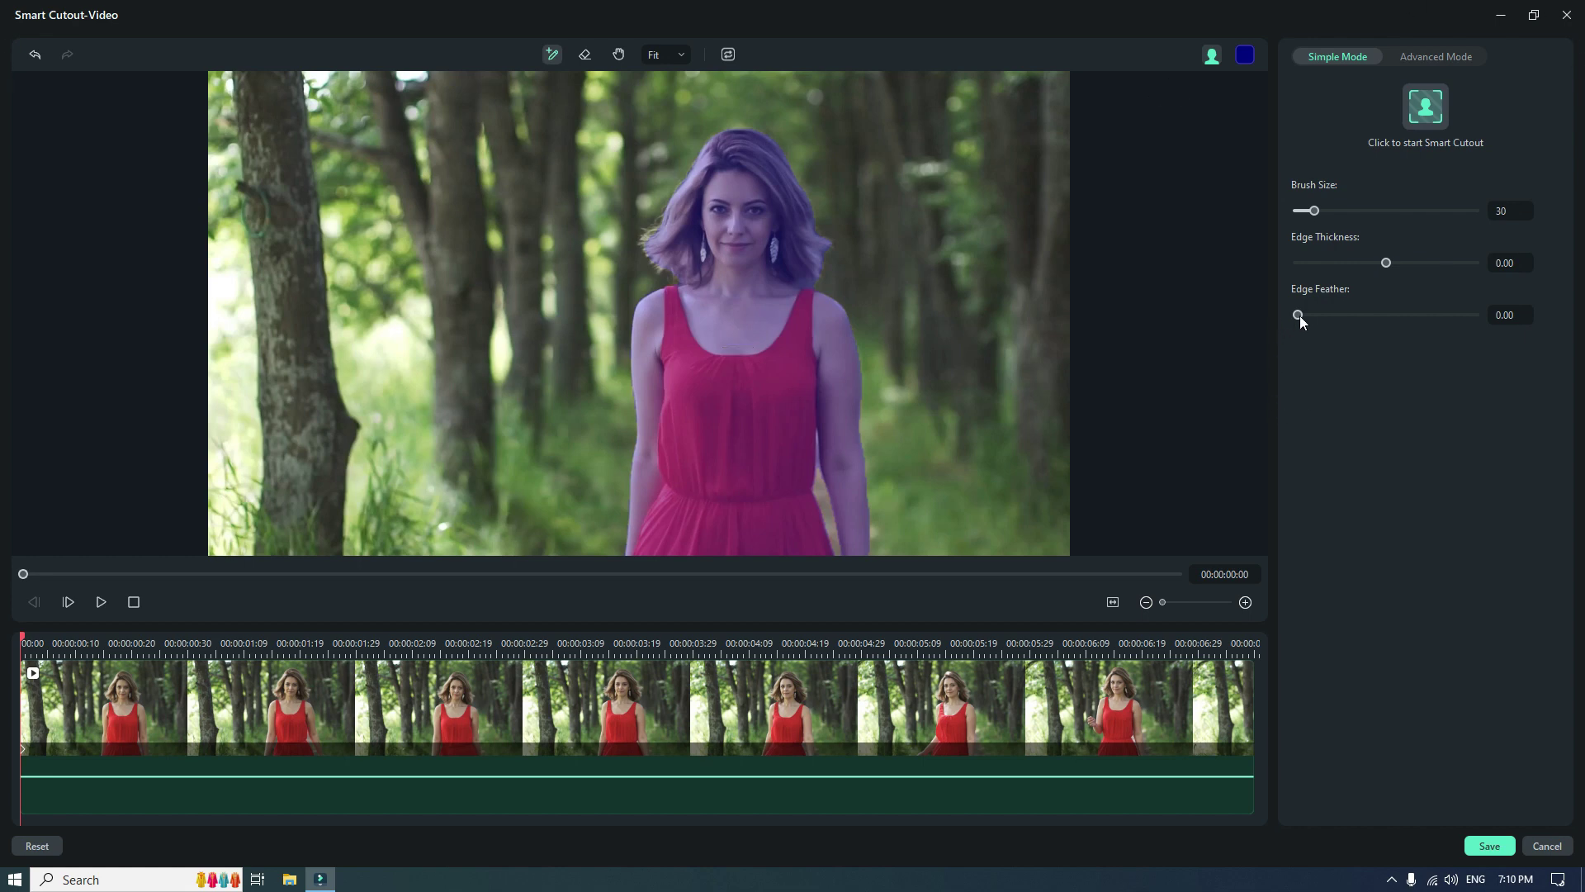
{"action": "left_click", "coordinate": [1501, 314]}
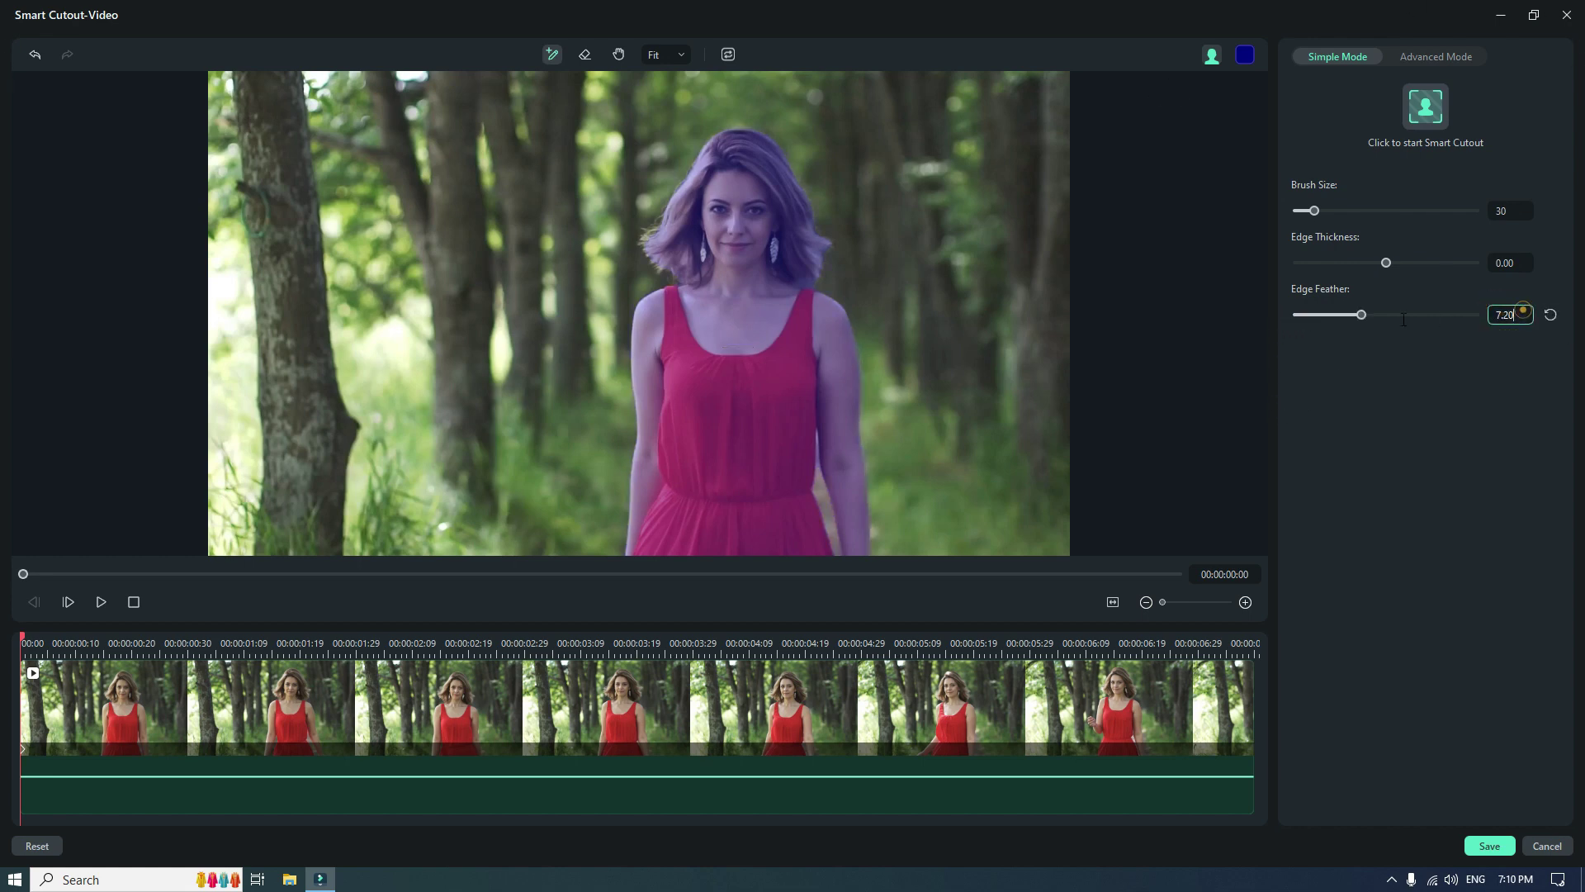
{"action": "double_click", "coordinate": [1524, 314]}
{"action": "left_click", "coordinate": [1447, 106]}
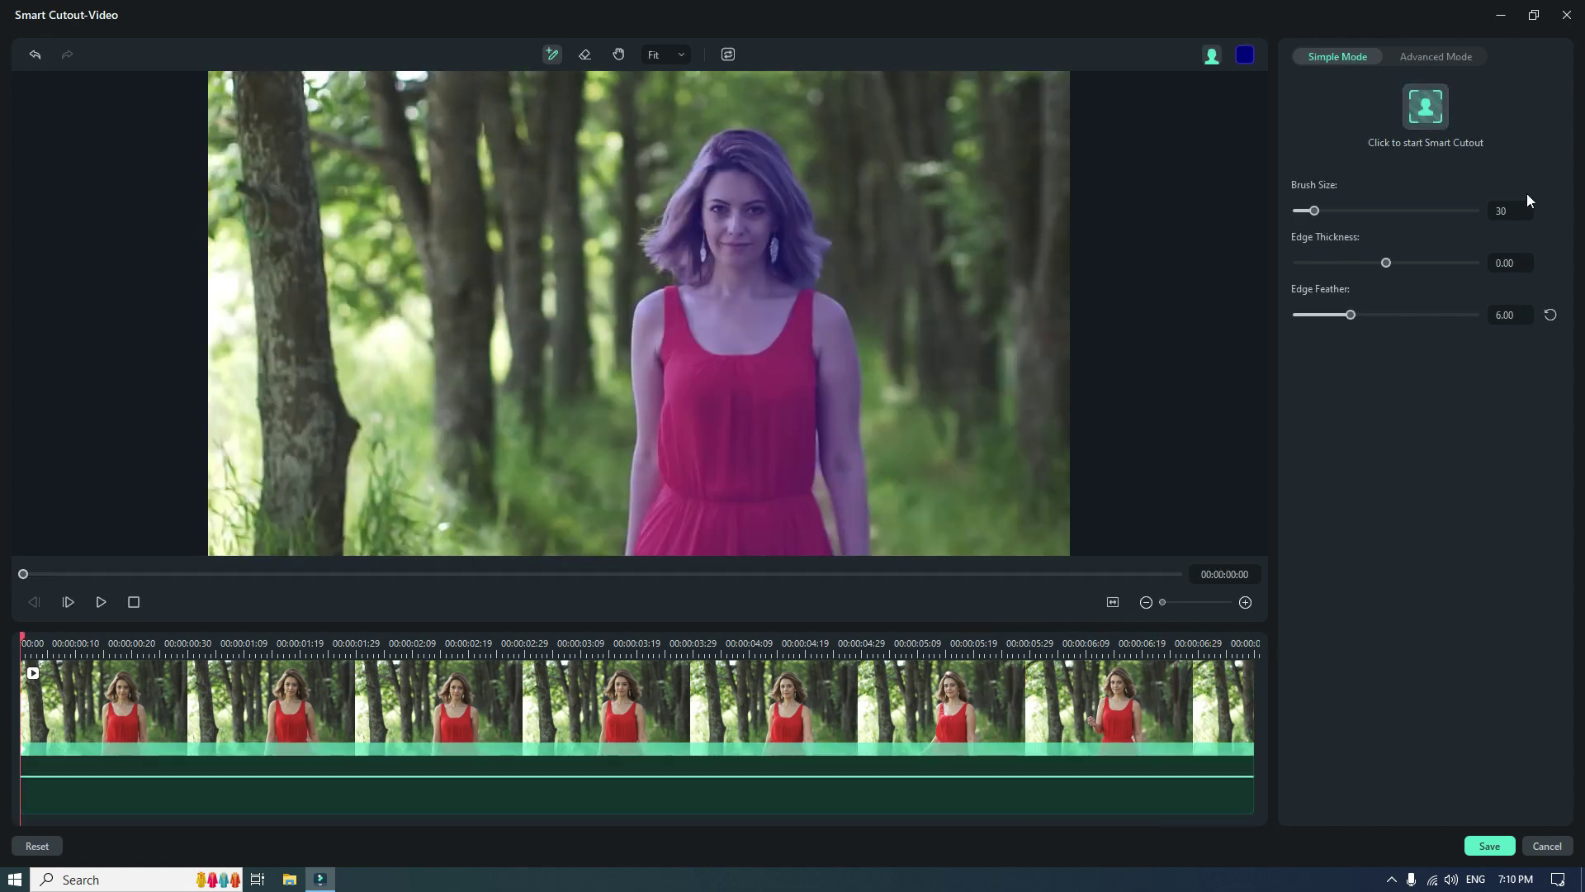
{"action": "left_click", "coordinate": [1490, 847]}
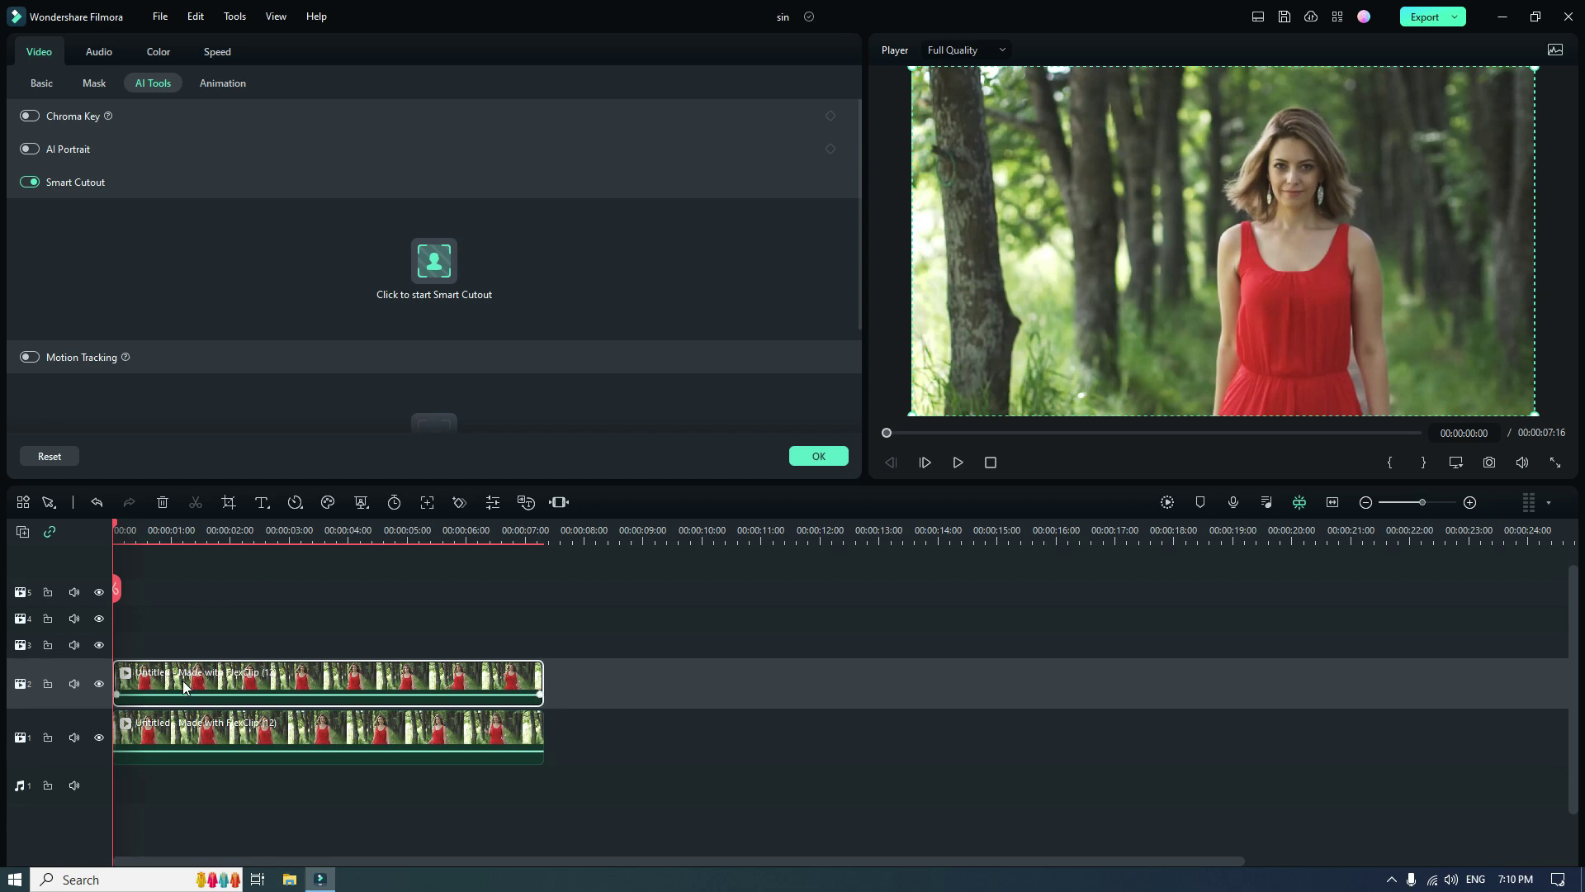
Duplicate the cutout clip from track 2 onto track 3 at the timeline start and make track 3 taller.
{"action": "left_click", "coordinate": [86, 651]}
{"action": "right_click", "coordinate": [193, 678]}
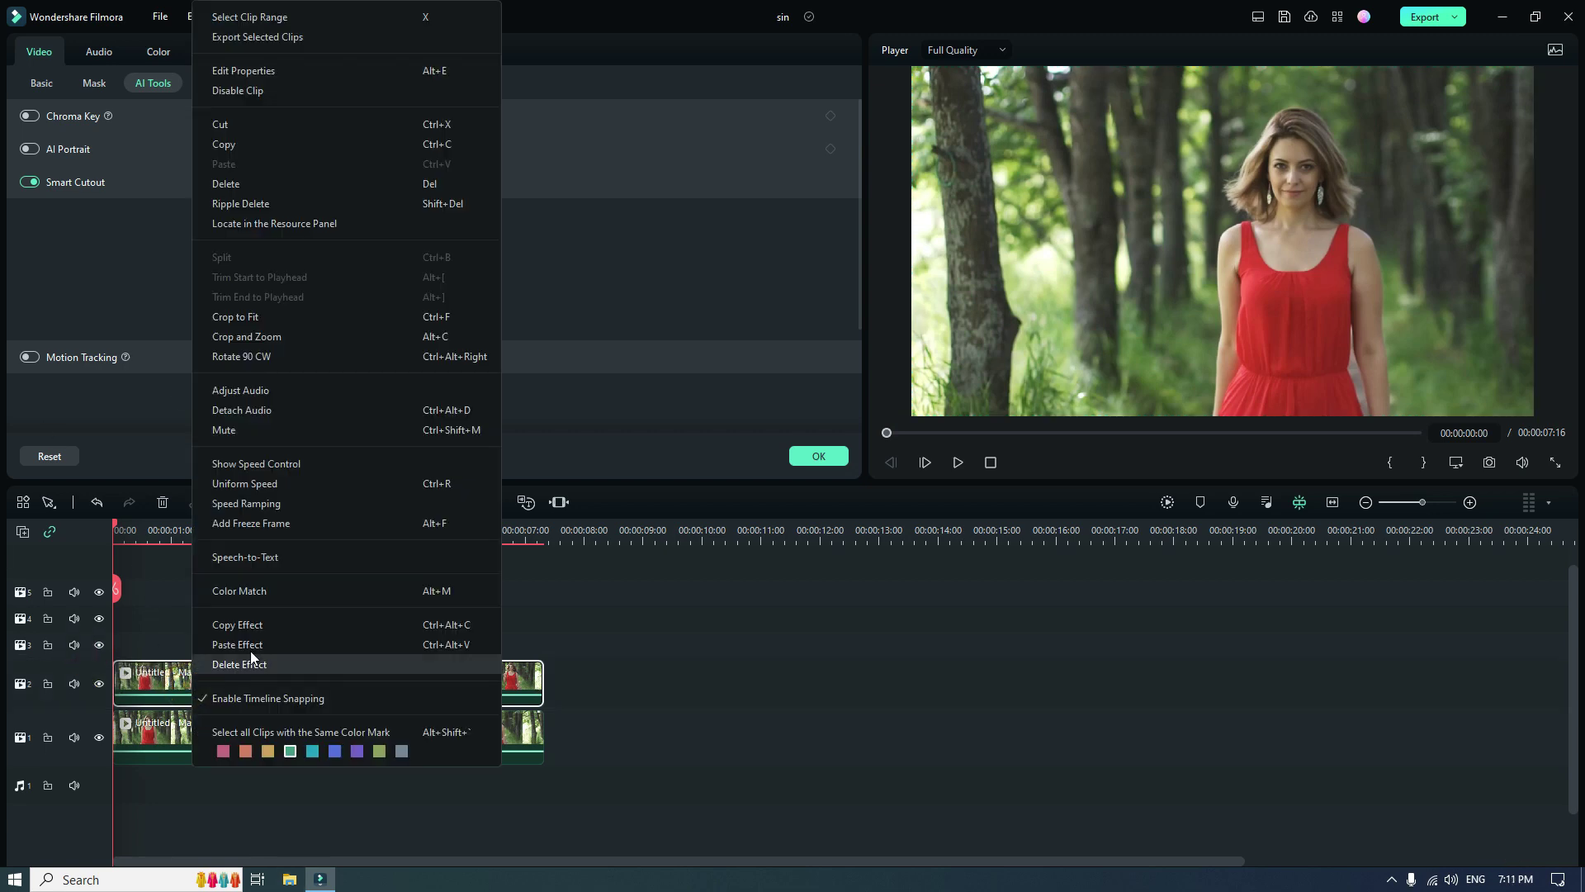
{"action": "left_click", "coordinate": [242, 141]}
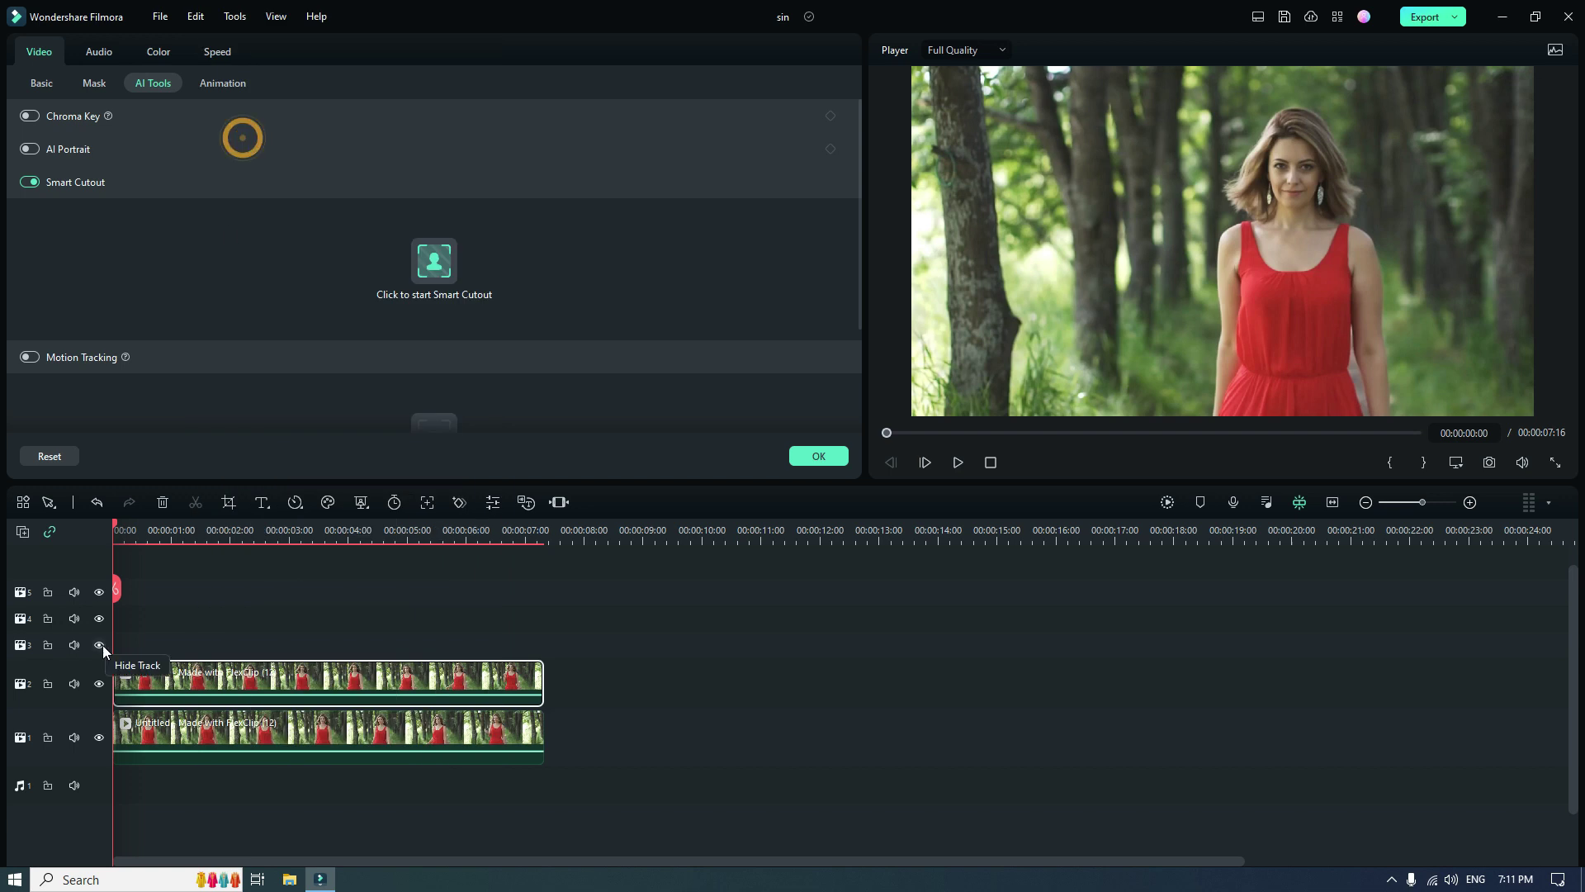
{"action": "left_click", "coordinate": [88, 644]}
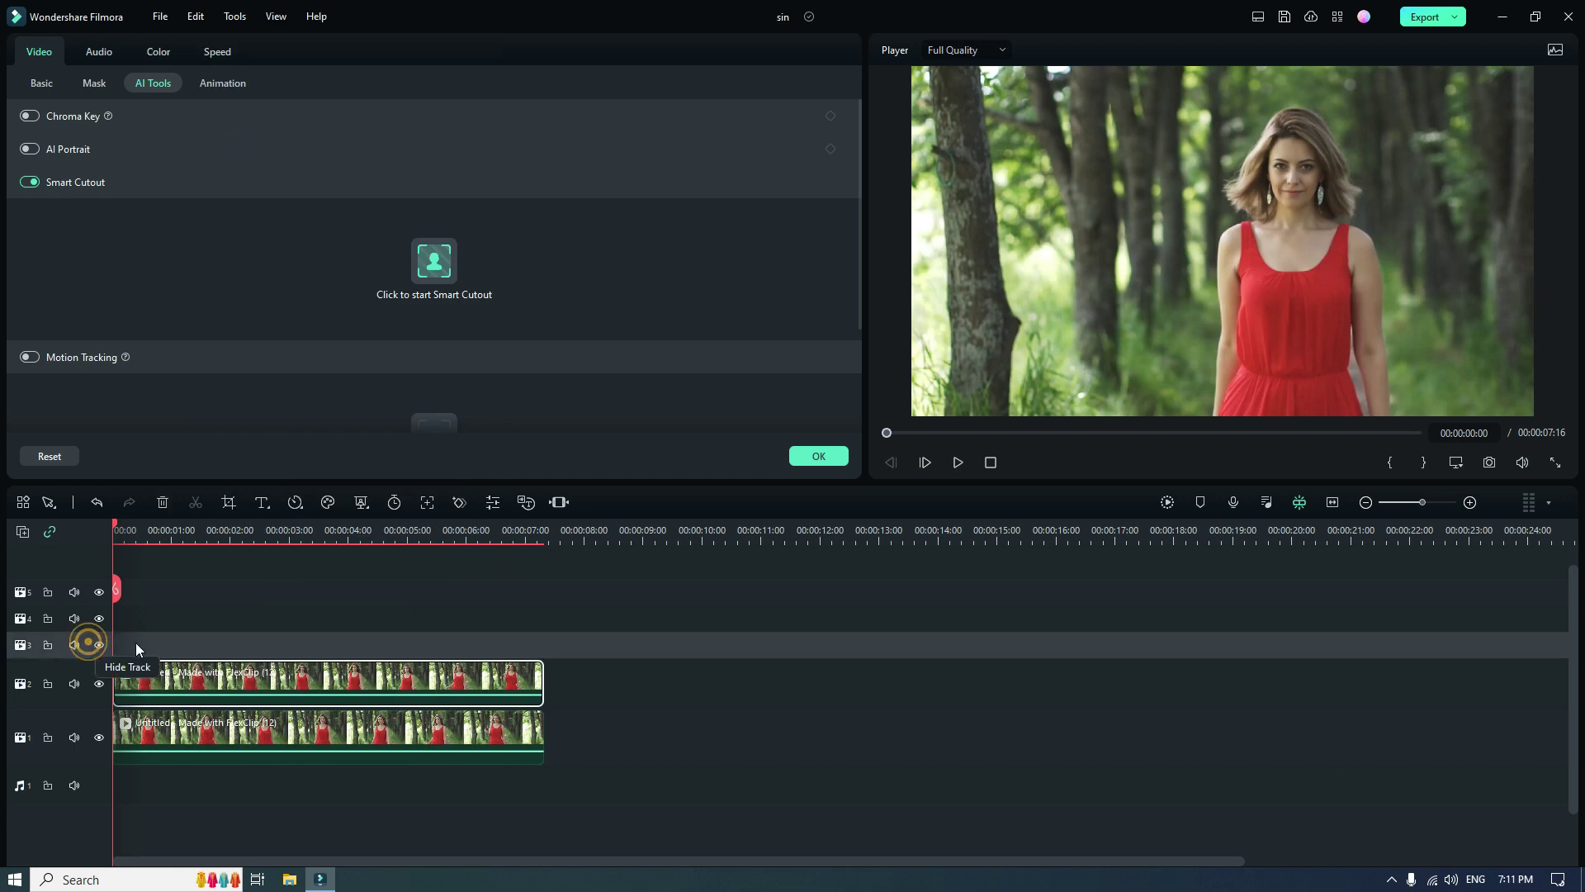
{"action": "right_click", "coordinate": [135, 642]}
{"action": "left_click", "coordinate": [189, 163]}
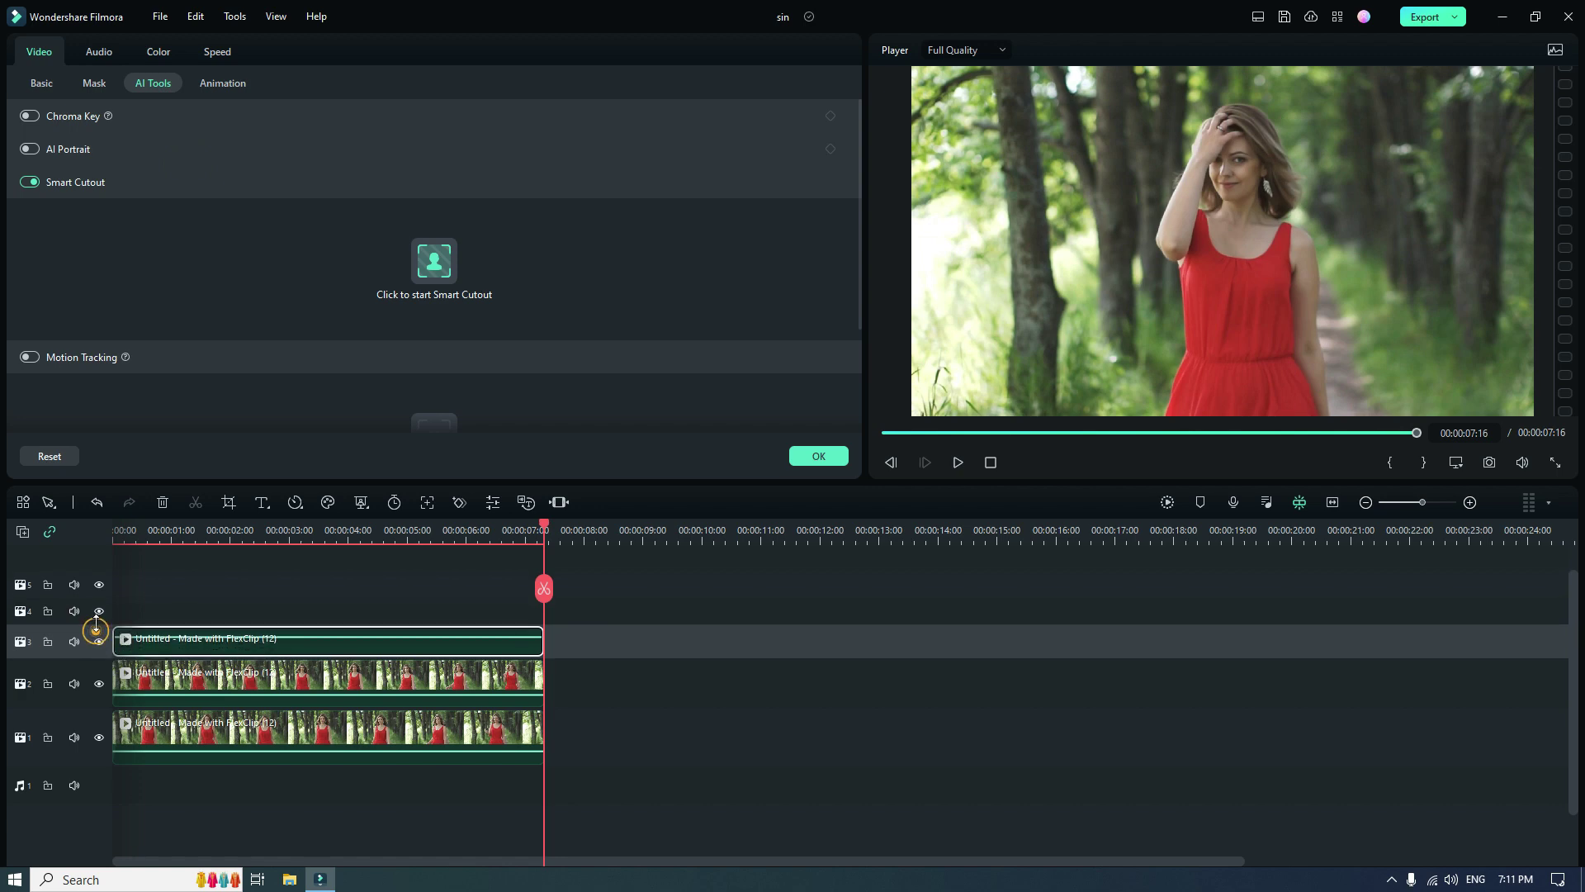
{"action": "left_click", "coordinate": [87, 598]}
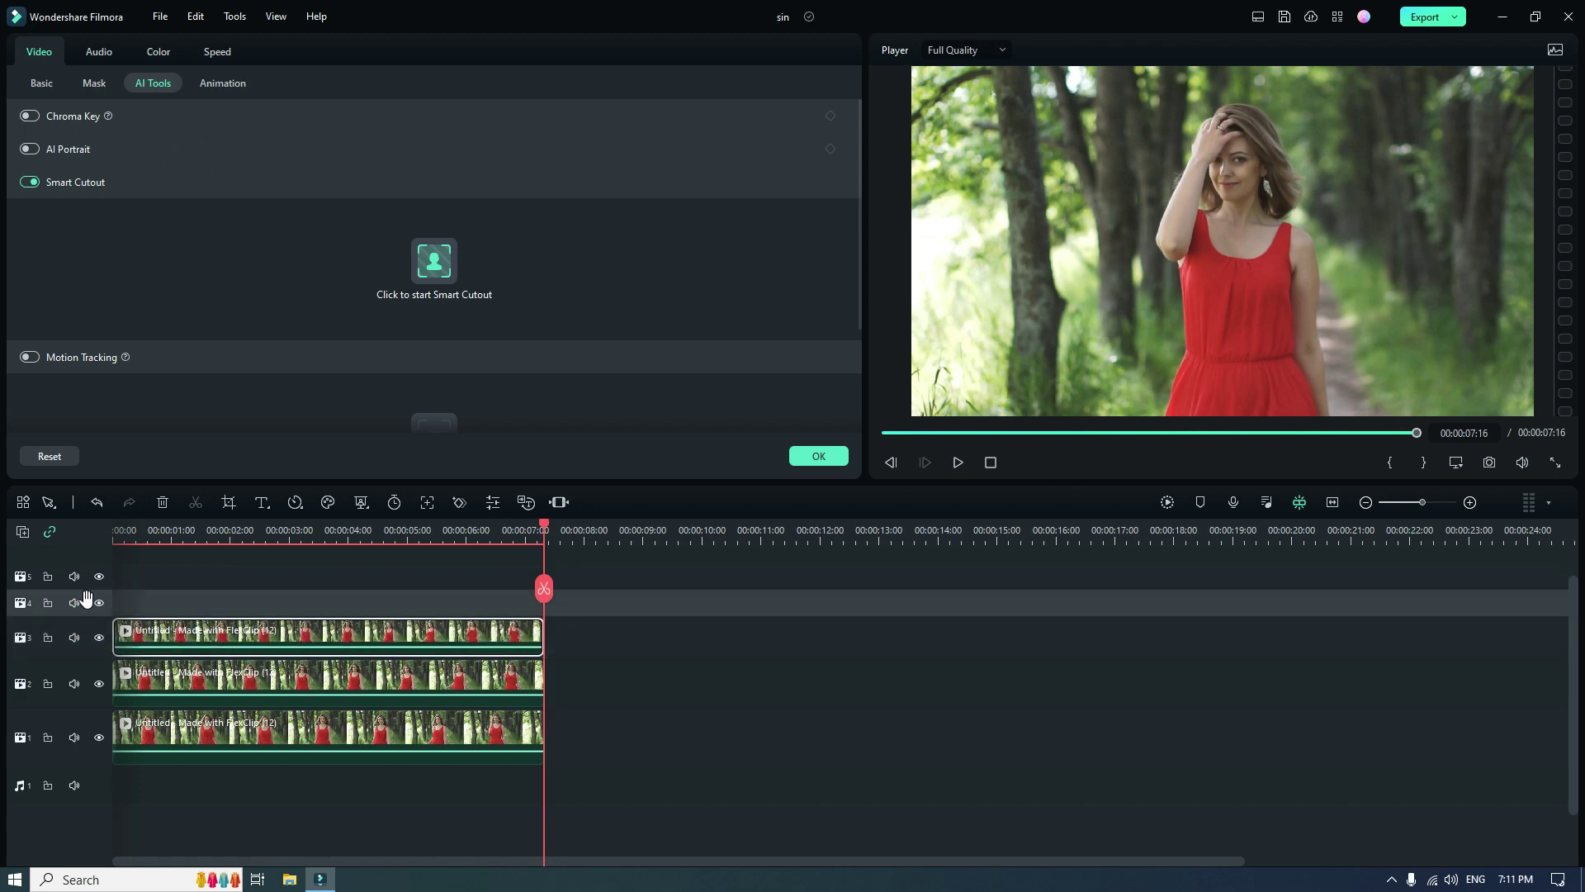
Paste another cutout copy onto track 4 and align it with the timeline start.
{"action": "right_click", "coordinate": [141, 606]}
{"action": "left_click", "coordinate": [208, 167]}
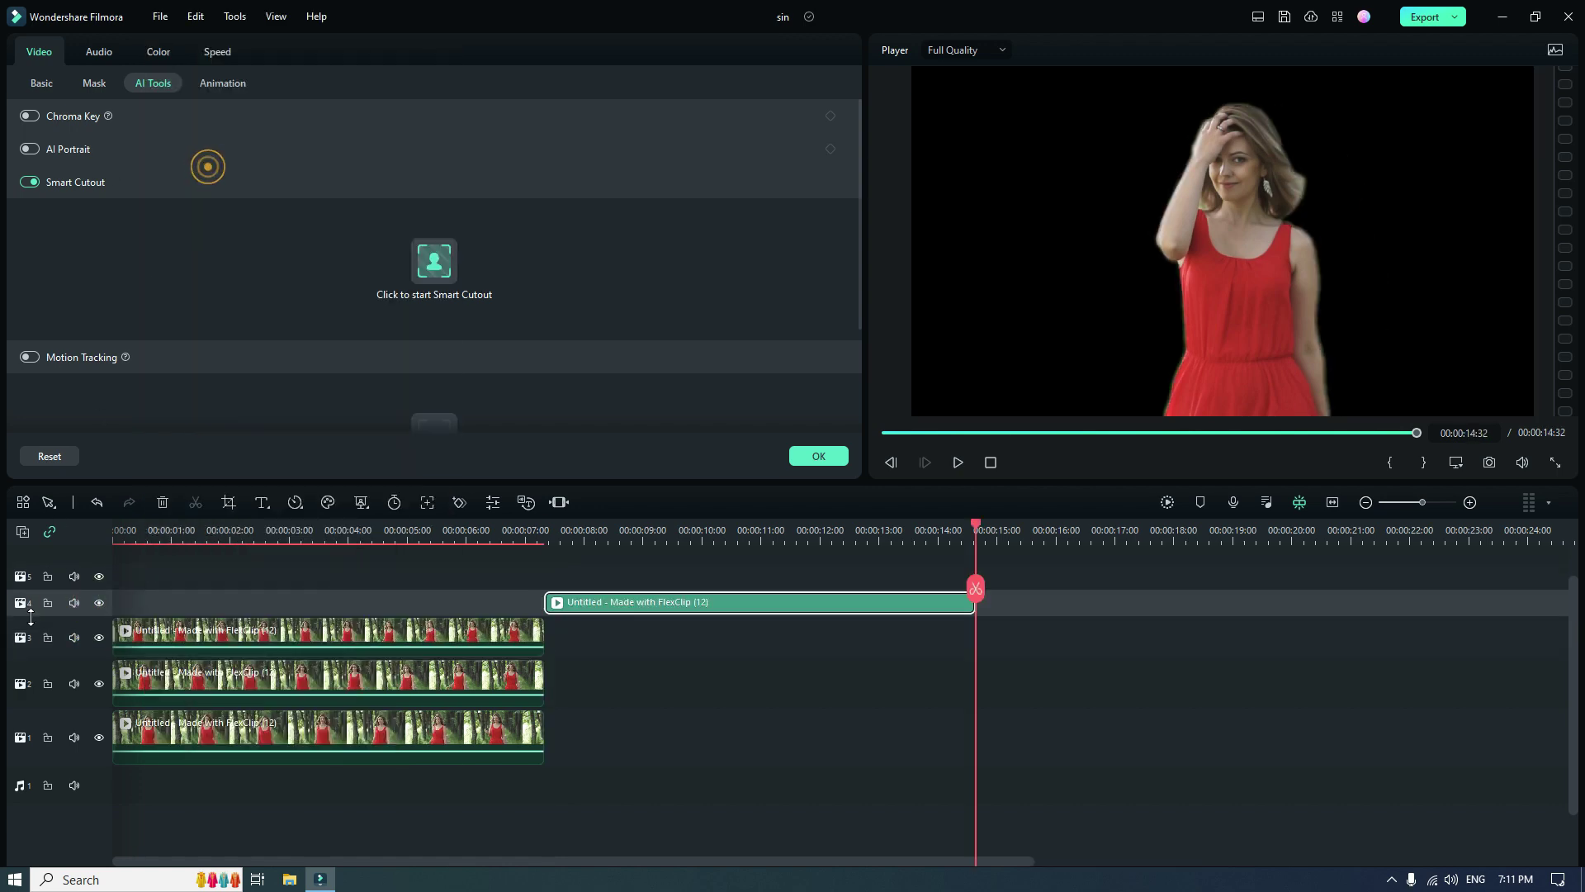
{"action": "left_click_drag", "start_coordinate": [560, 600], "coordinate": [101, 564]}
Shift the track 2 cutout sideways by setting its X position to -616 px.
{"action": "left_click", "coordinate": [375, 680]}
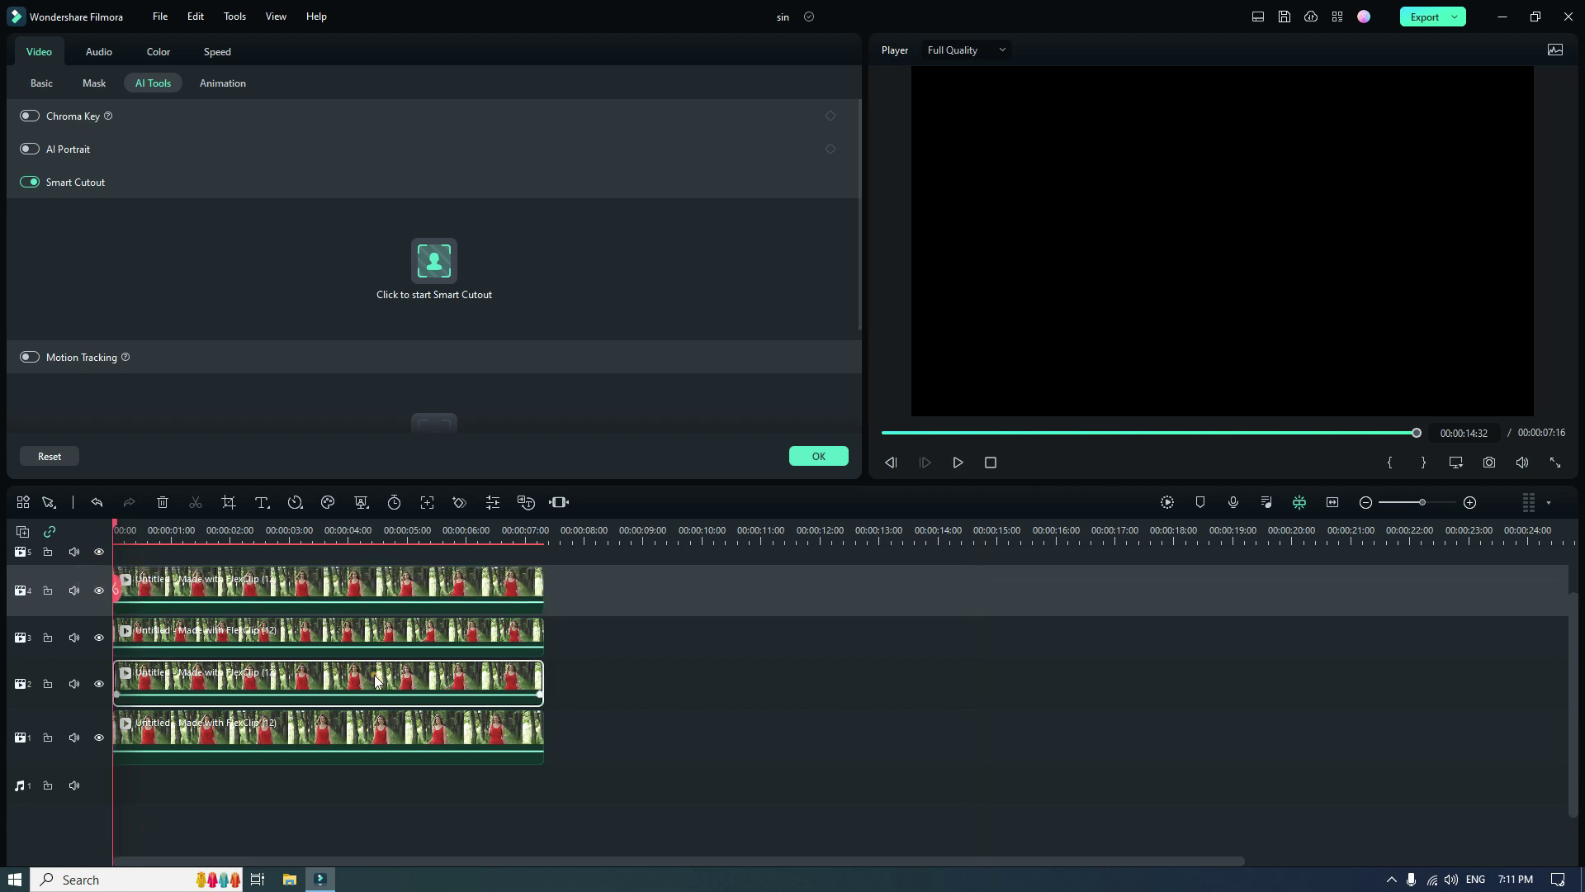
{"action": "left_click", "coordinate": [41, 83]}
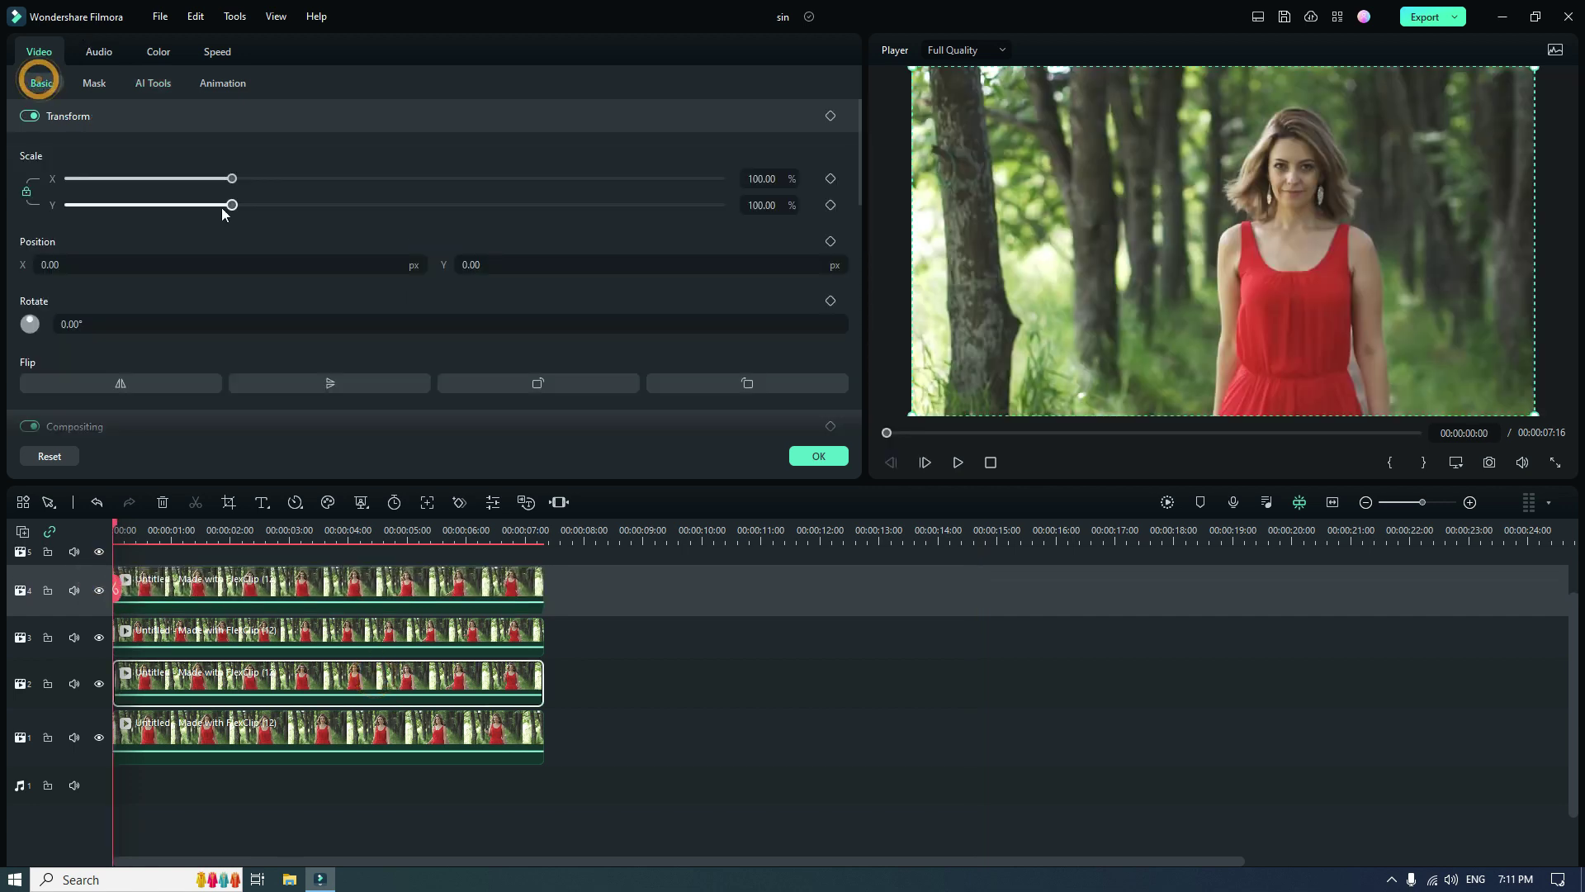
{"action": "left_click_drag", "start_coordinate": [196, 267], "coordinate": [195, 265]}
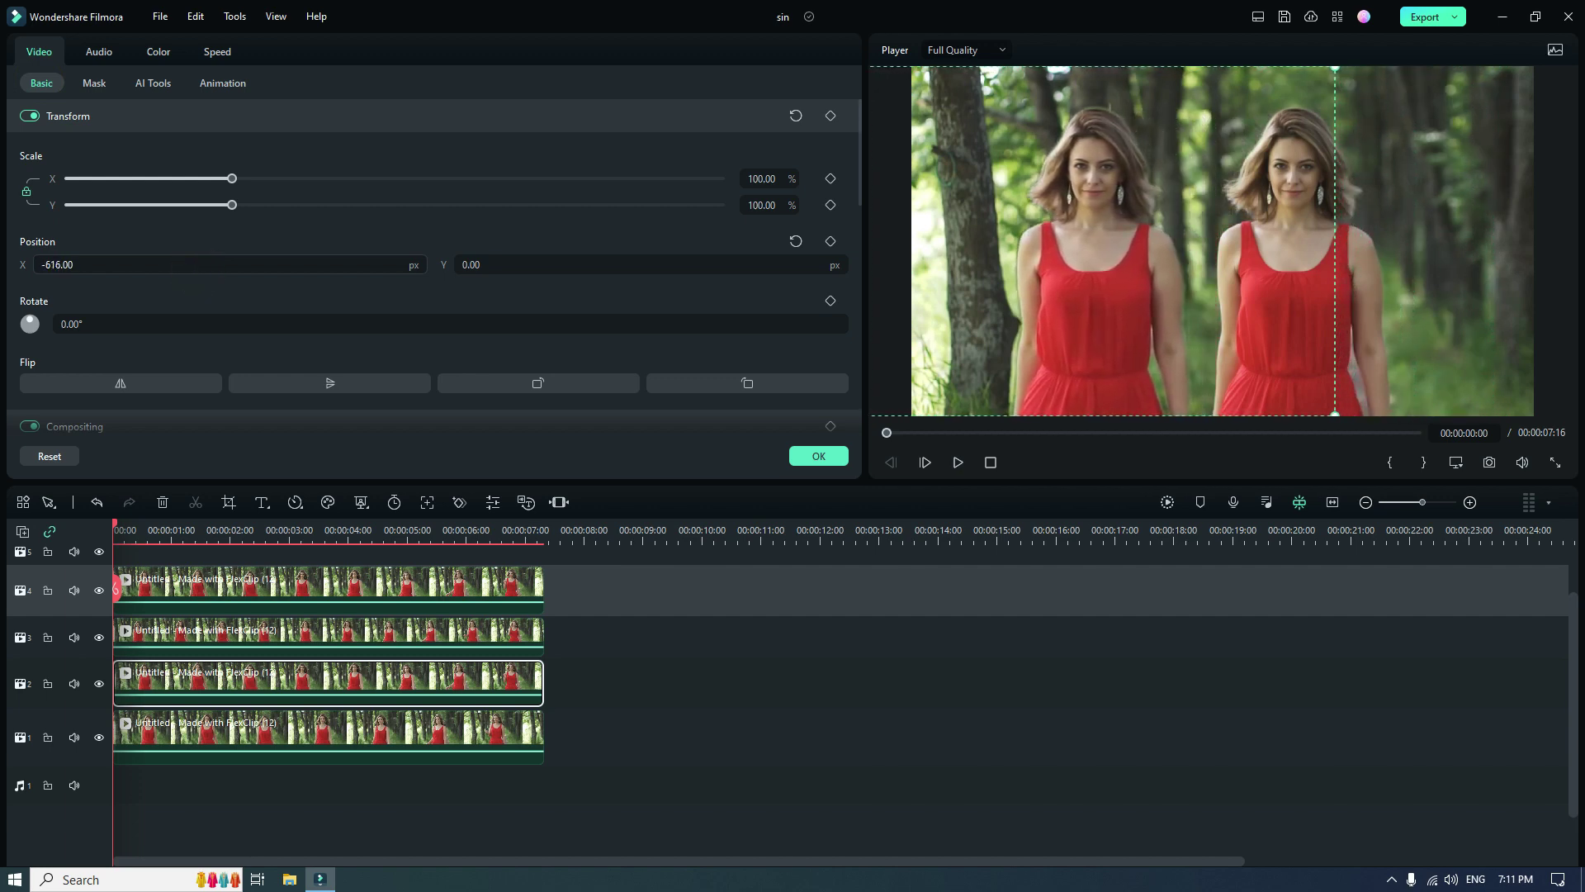
Shift the track 3 cutout to the opposite side by setting its X position to 566 px.
{"action": "left_click", "coordinate": [186, 634]}
{"action": "left_click", "coordinate": [187, 629]}
{"action": "left_click_drag", "start_coordinate": [82, 270], "coordinate": [81, 270]}
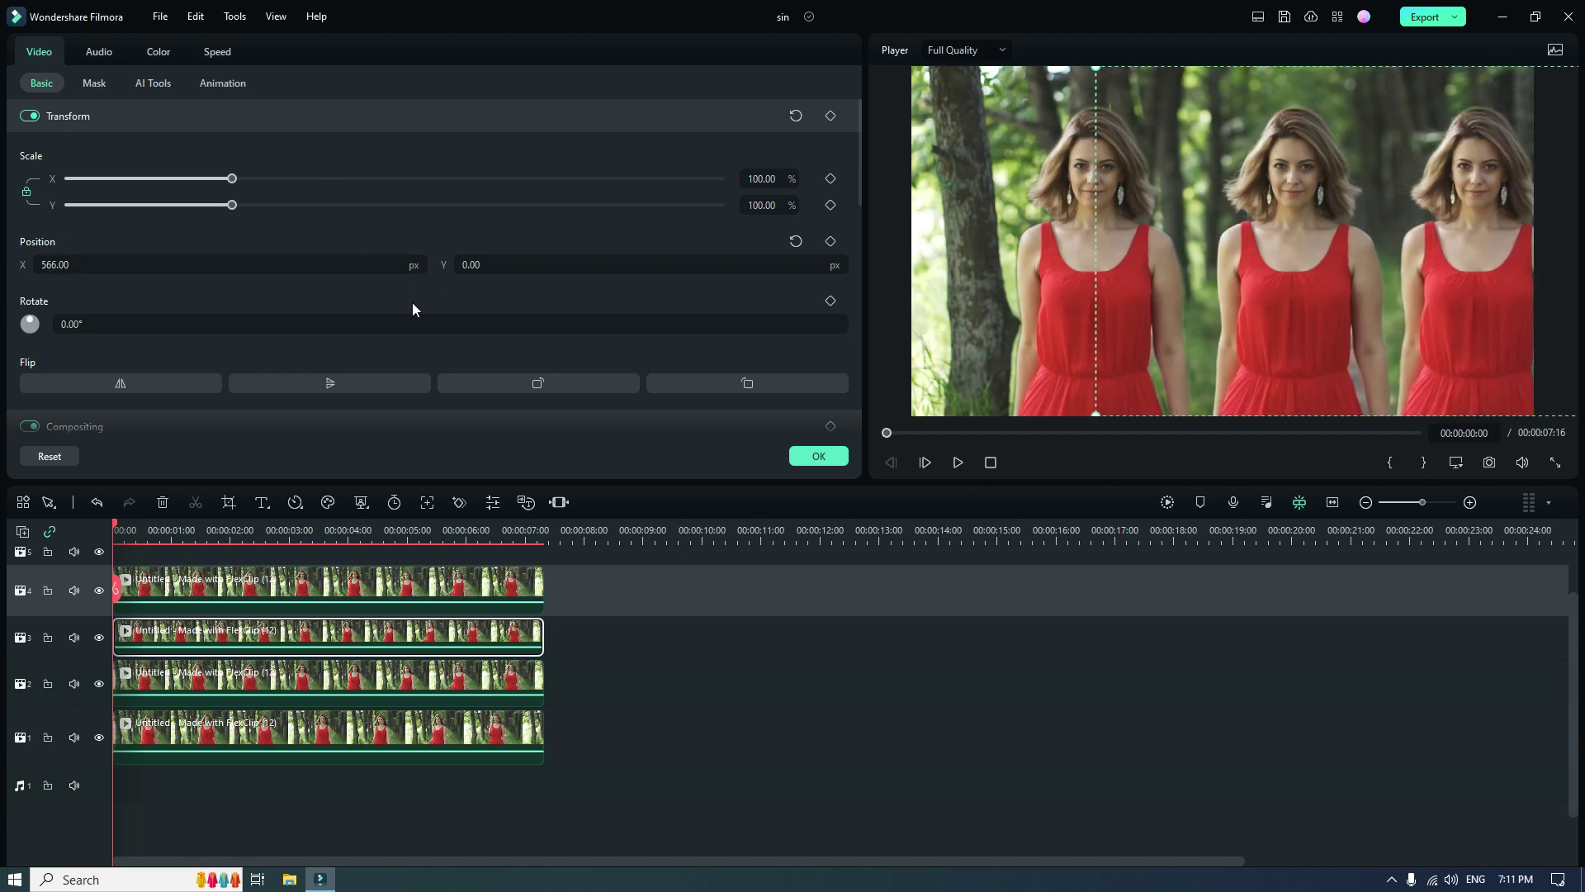
Delete the extra cutout copy from track 4.
{"action": "left_click", "coordinate": [199, 578]}
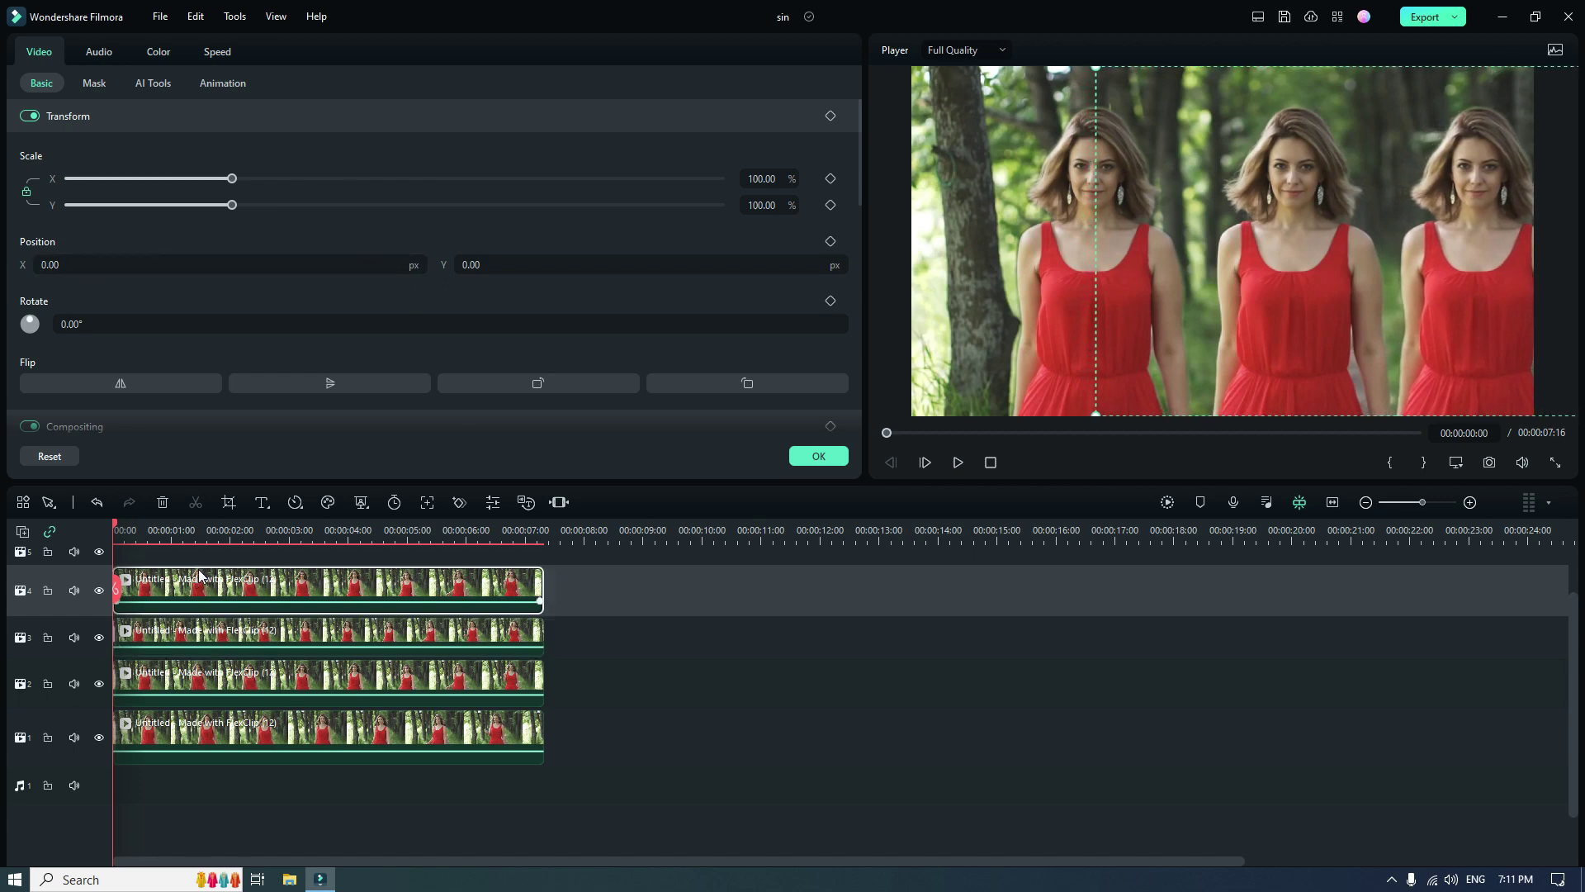
{"action": "left_click", "coordinate": [162, 503]}
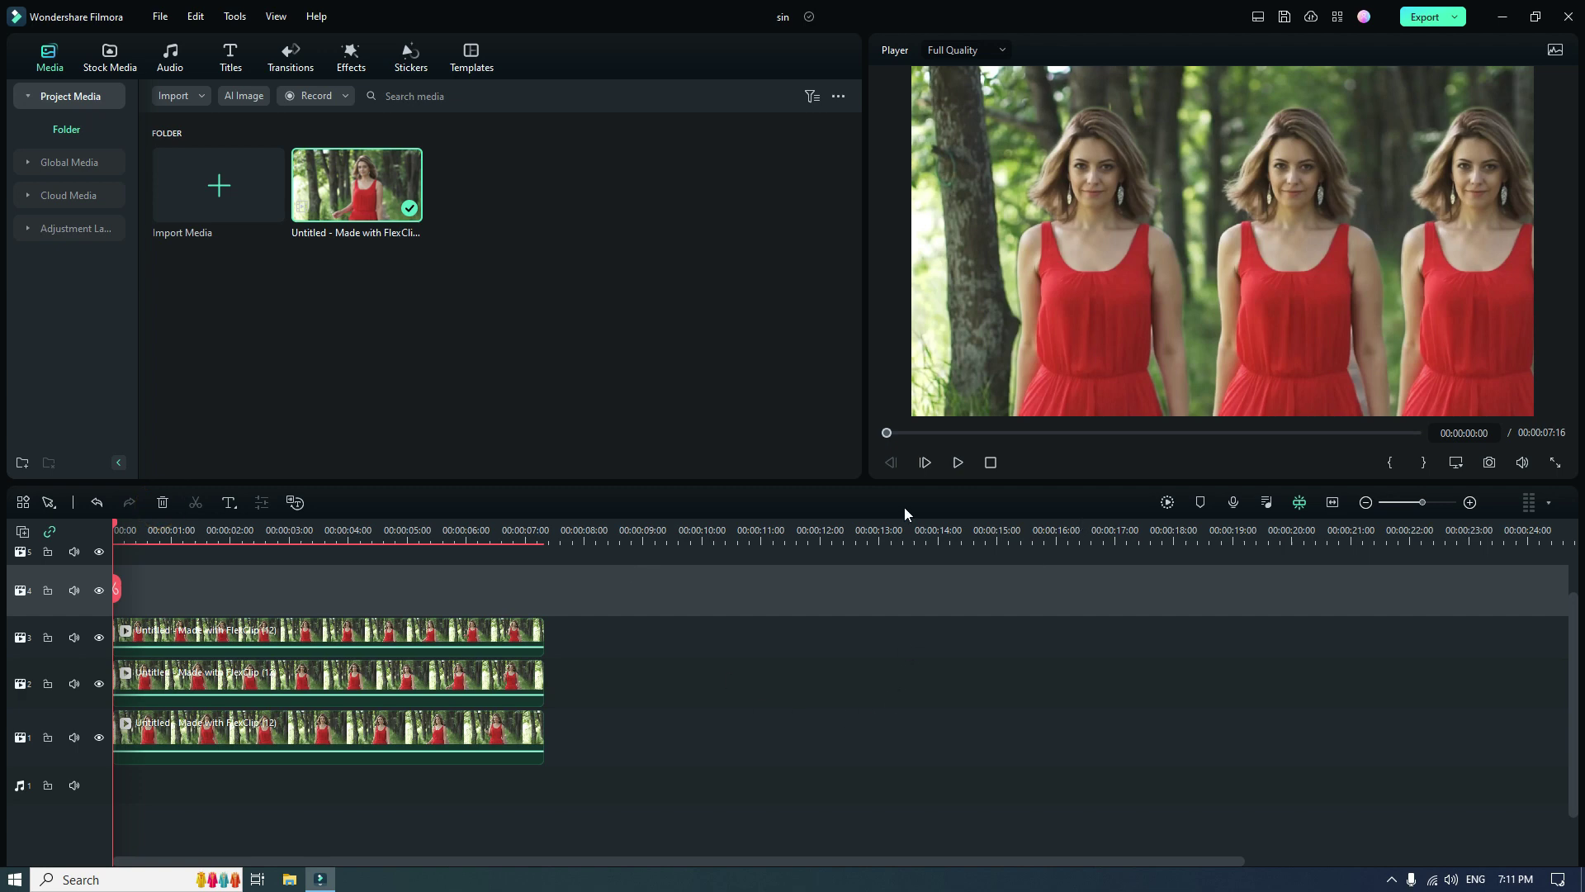
Play the three-clone composite in the preview and capture a snapshot of it into the project media.
{"action": "left_click", "coordinate": [957, 464]}
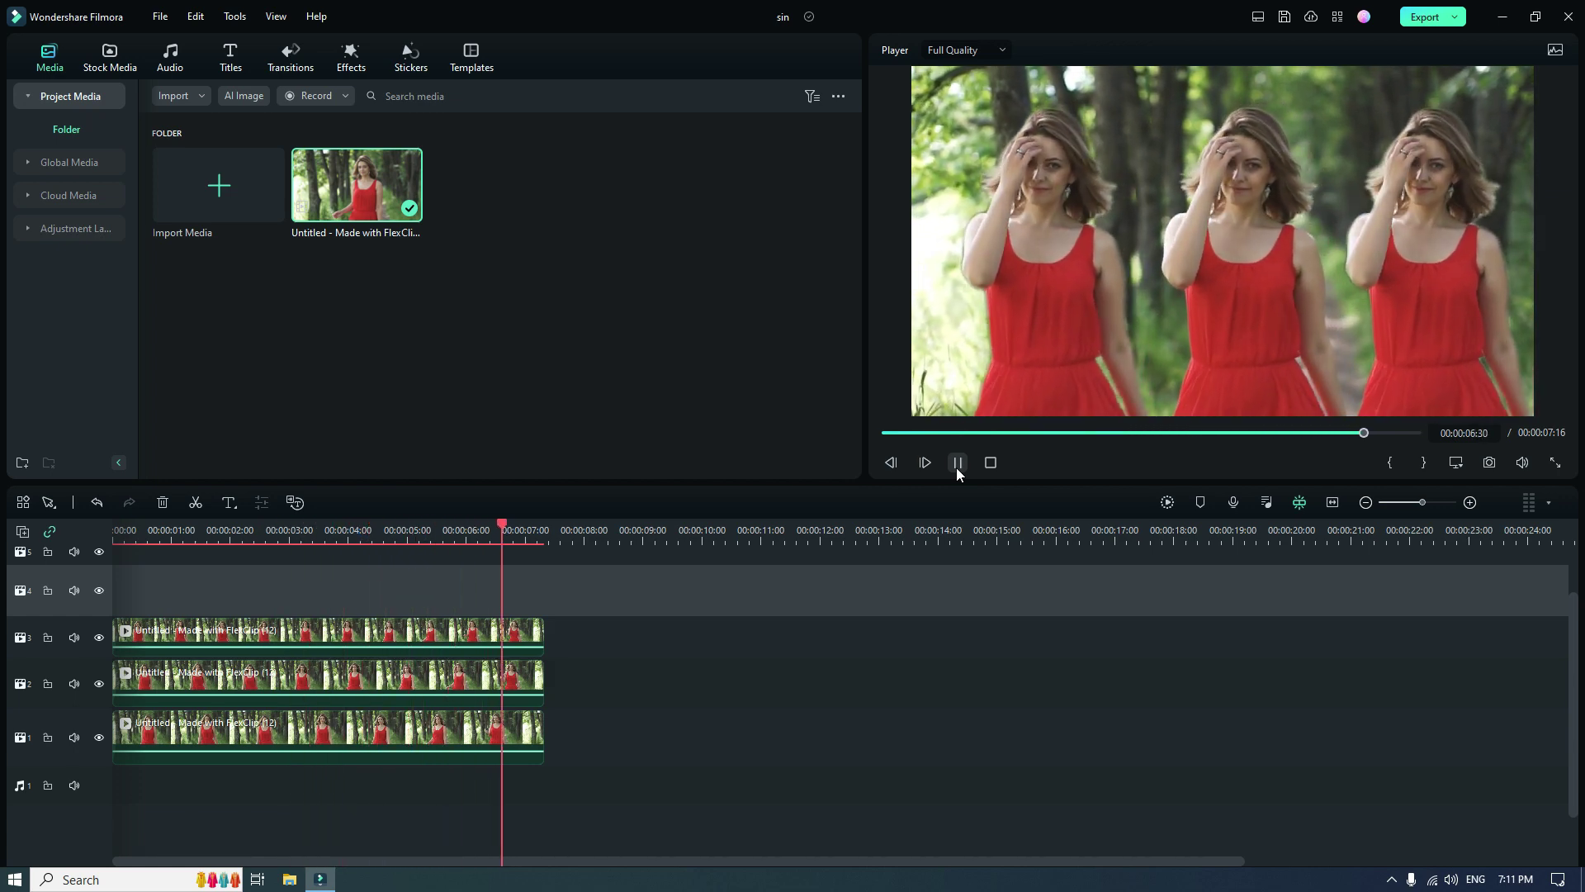
{"action": "key", "text": "ctrl+alt+s"}
Clear all three clips from the timeline and place the full source video on track 1.
{"action": "left_click_drag", "start_coordinate": [633, 765], "coordinate": [296, 627]}
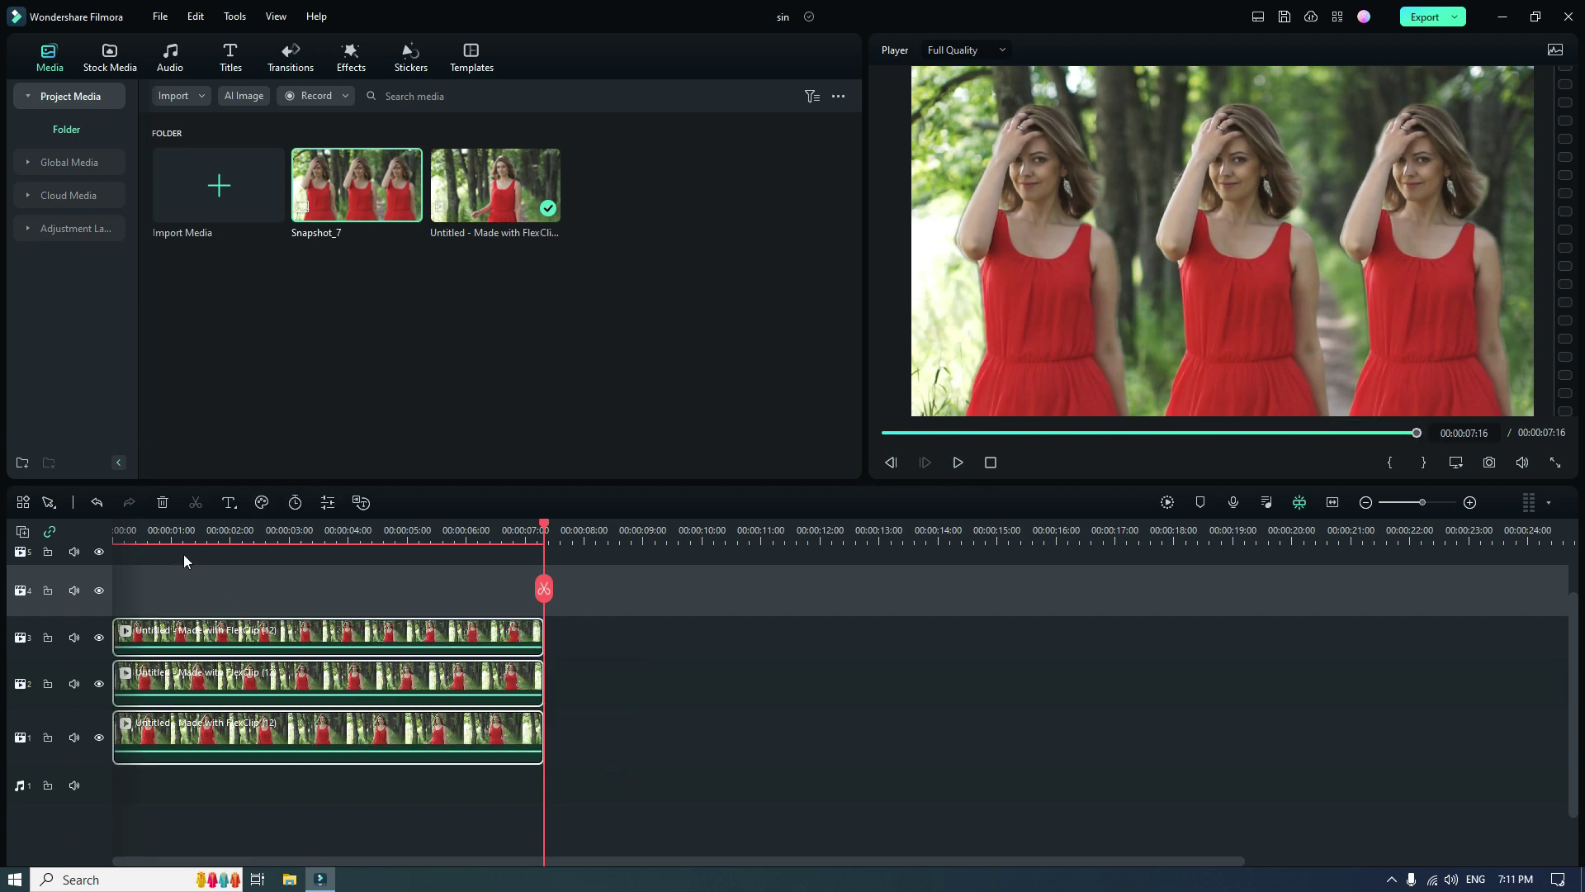
{"action": "left_click", "coordinate": [161, 503]}
{"action": "left_click_drag", "start_coordinate": [481, 233], "coordinate": [287, 730]}
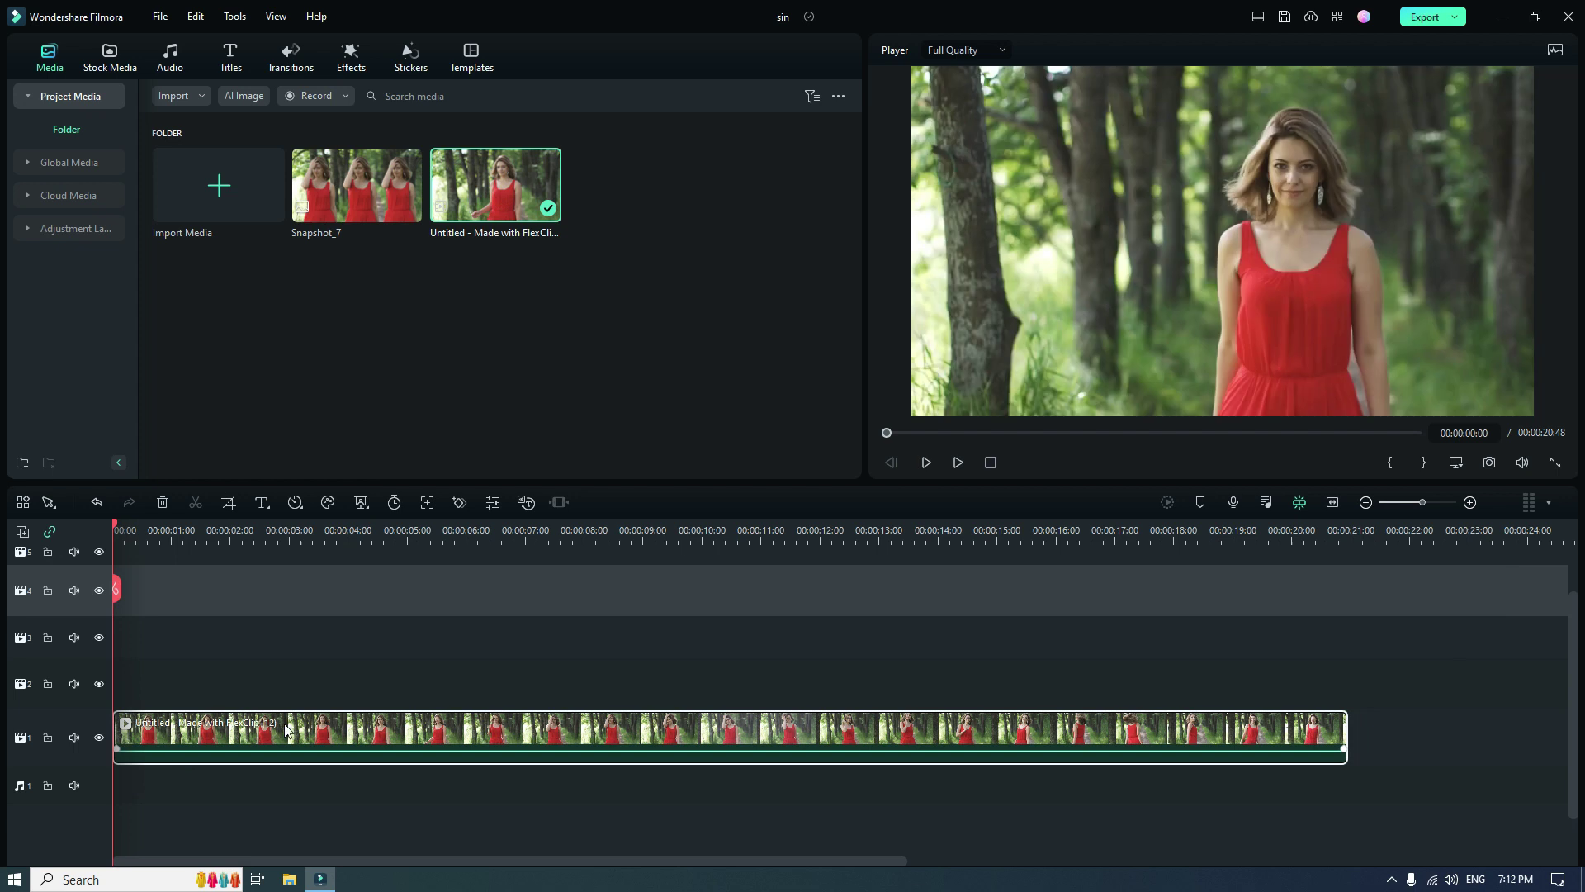
Split the source video at 00:00:07:27 and delete the part after the cut.
{"action": "left_click", "coordinate": [640, 538]}
{"action": "left_click_drag", "start_coordinate": [640, 525], "coordinate": [556, 552]}
{"action": "left_click", "coordinate": [603, 753]}
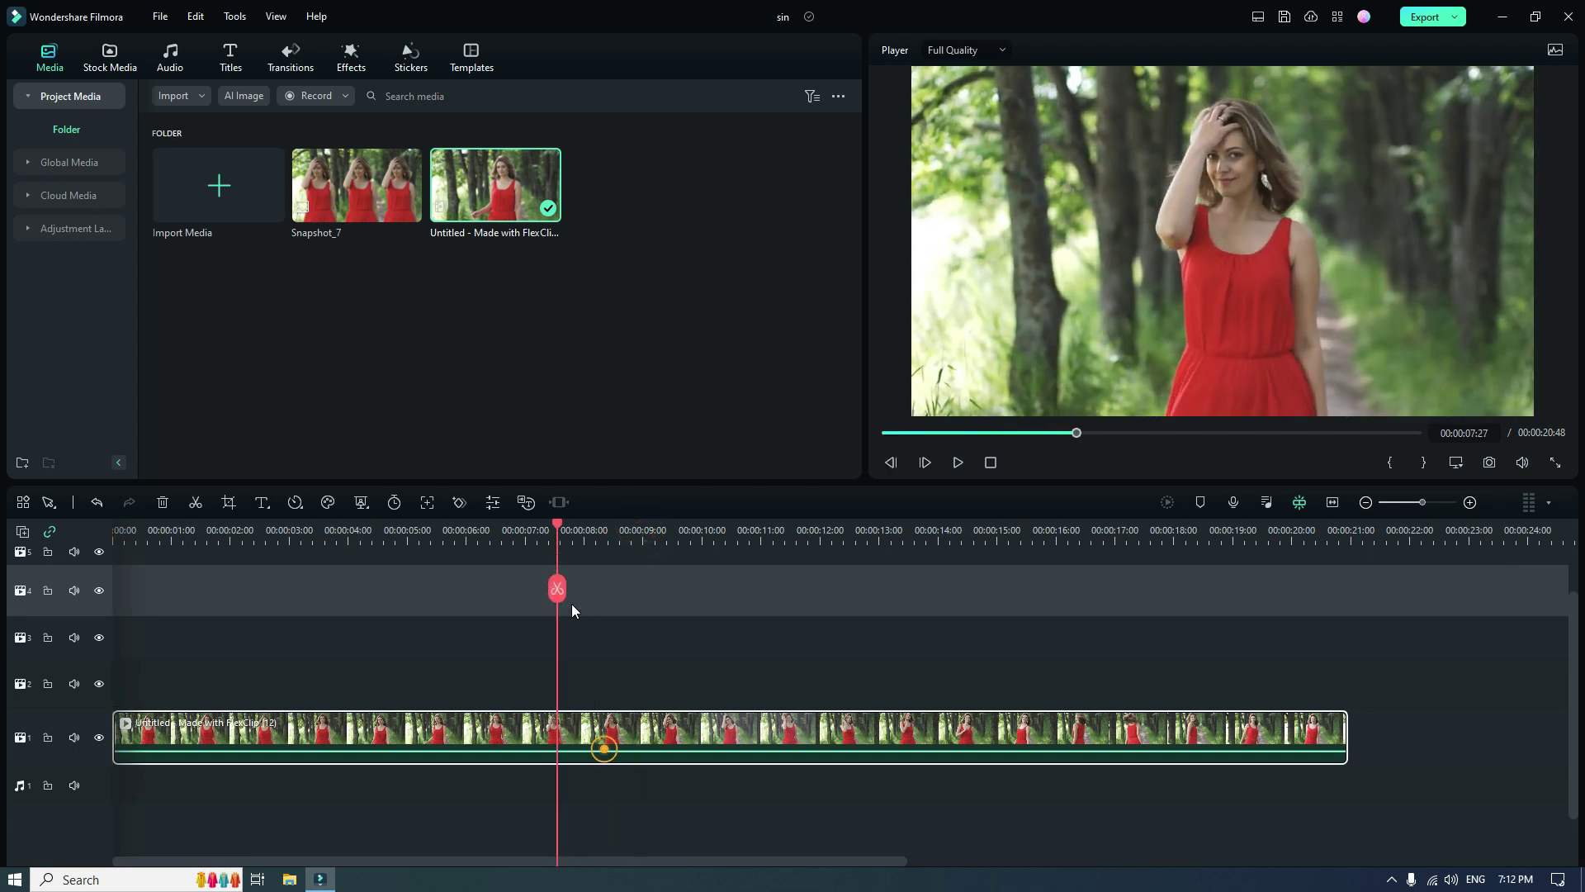
{"action": "left_click", "coordinate": [558, 588]}
{"action": "left_click", "coordinate": [655, 731]}
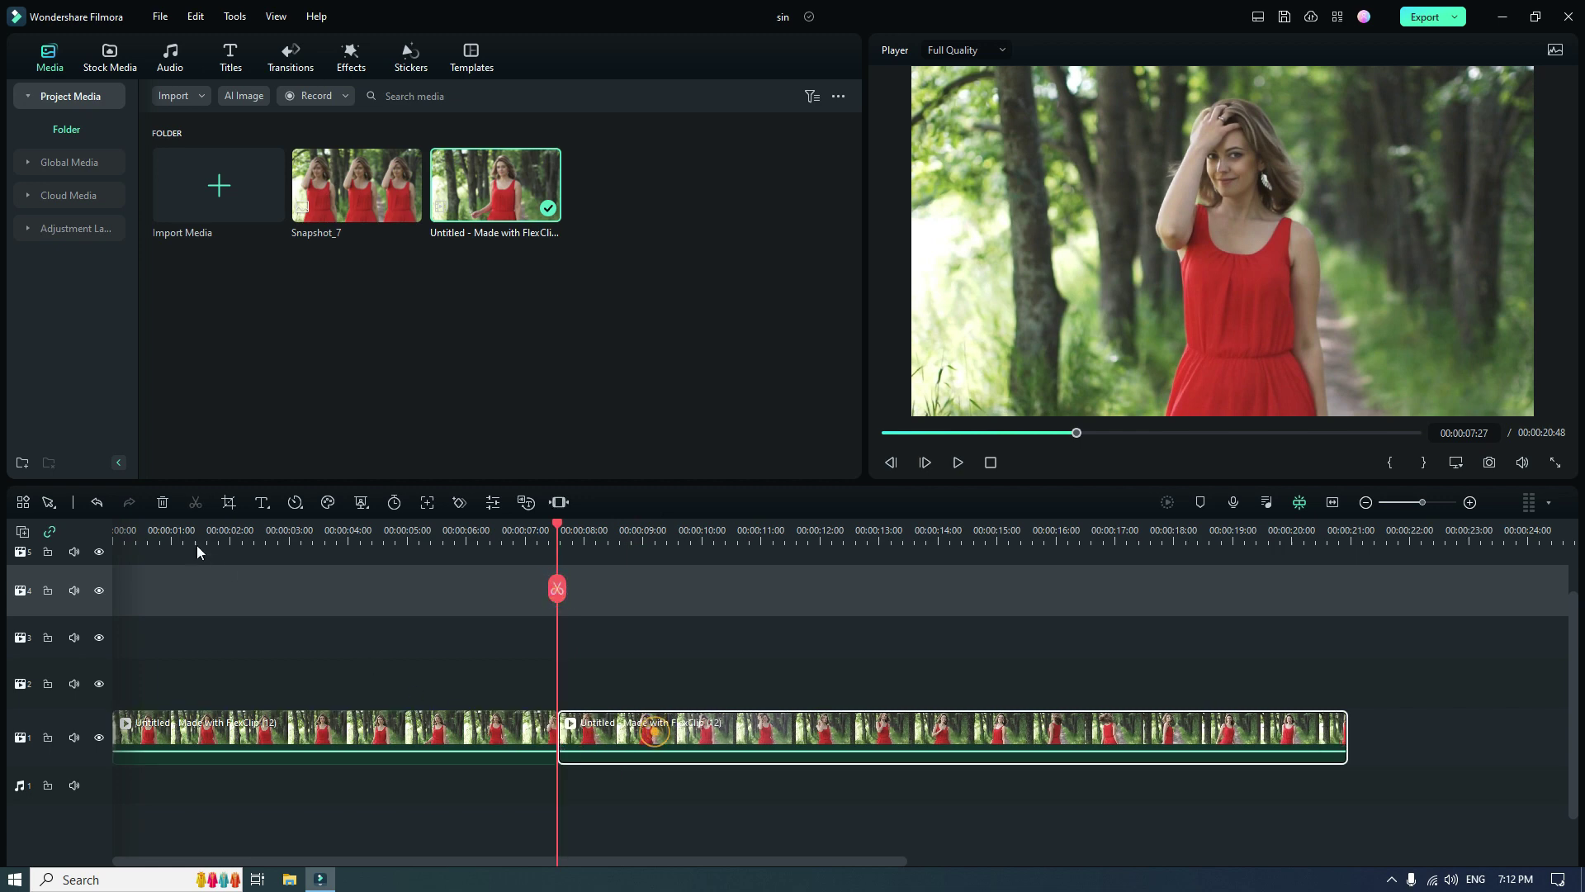
{"action": "left_click", "coordinate": [163, 502]}
Copy the trimmed clip on track 1 and paste the duplicate onto track 2 at the start of the timeline.
{"action": "left_click", "coordinate": [198, 743]}
{"action": "right_click", "coordinate": [198, 746]}
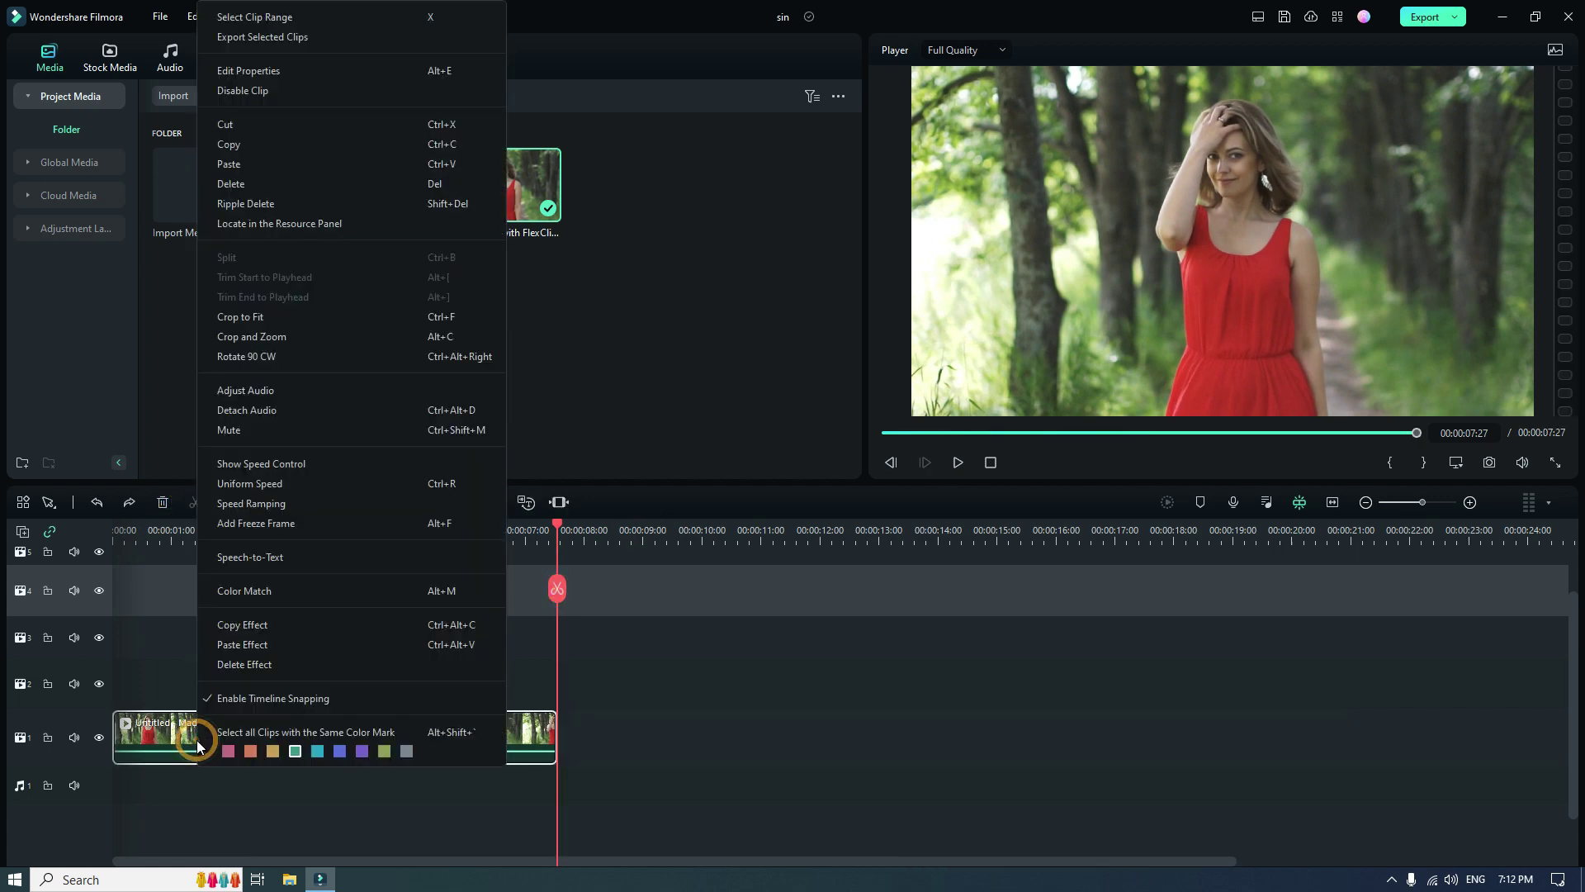
{"action": "left_click", "coordinate": [249, 145]}
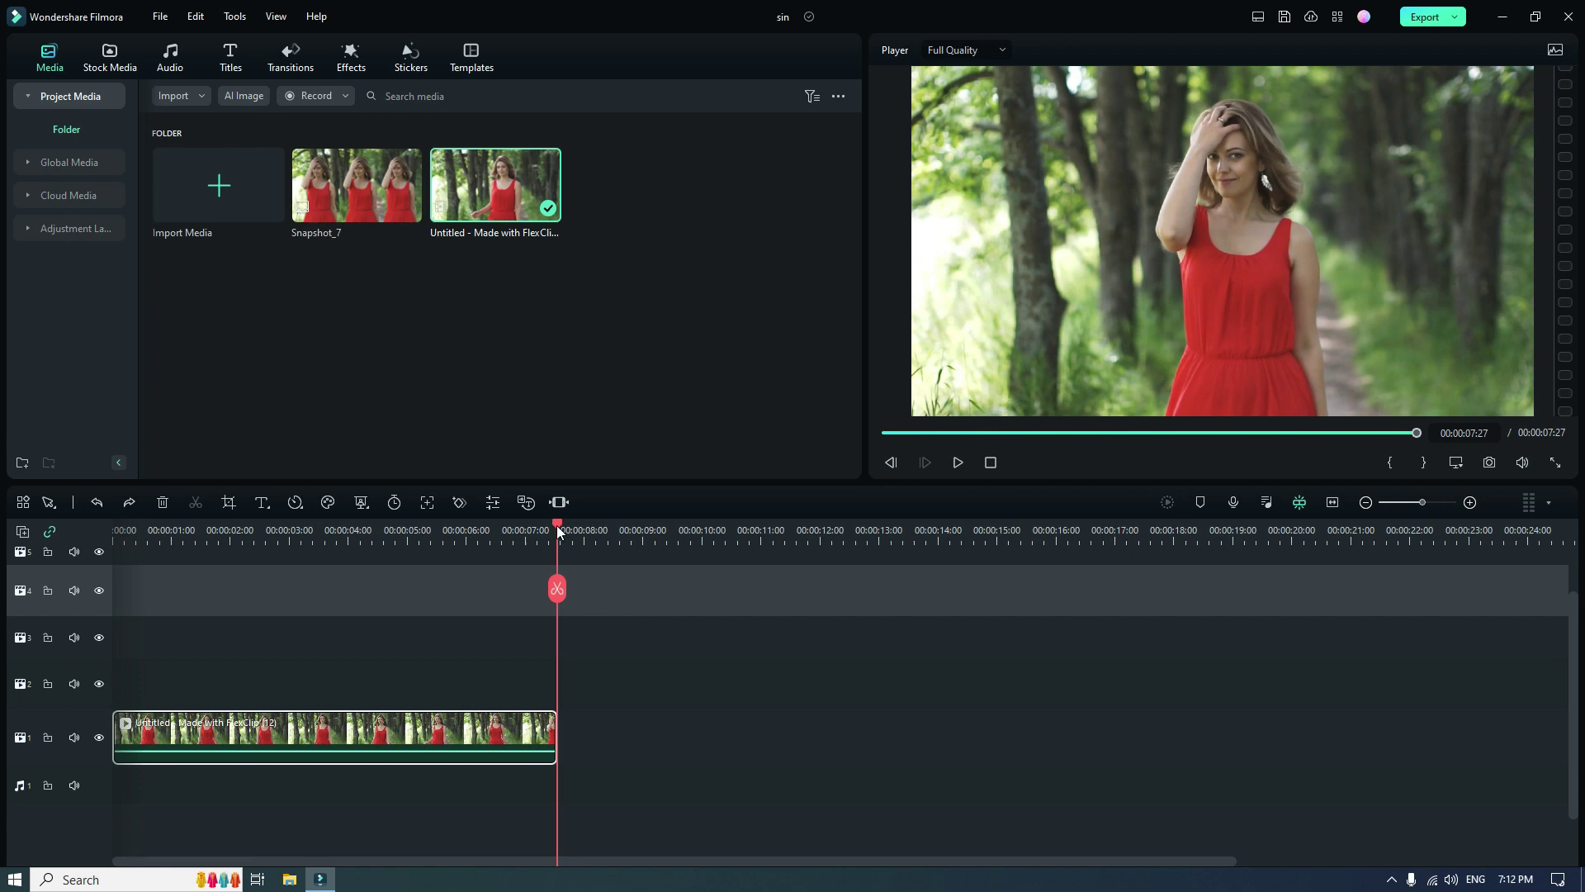
{"action": "left_click_drag", "start_coordinate": [556, 525], "coordinate": [116, 528]}
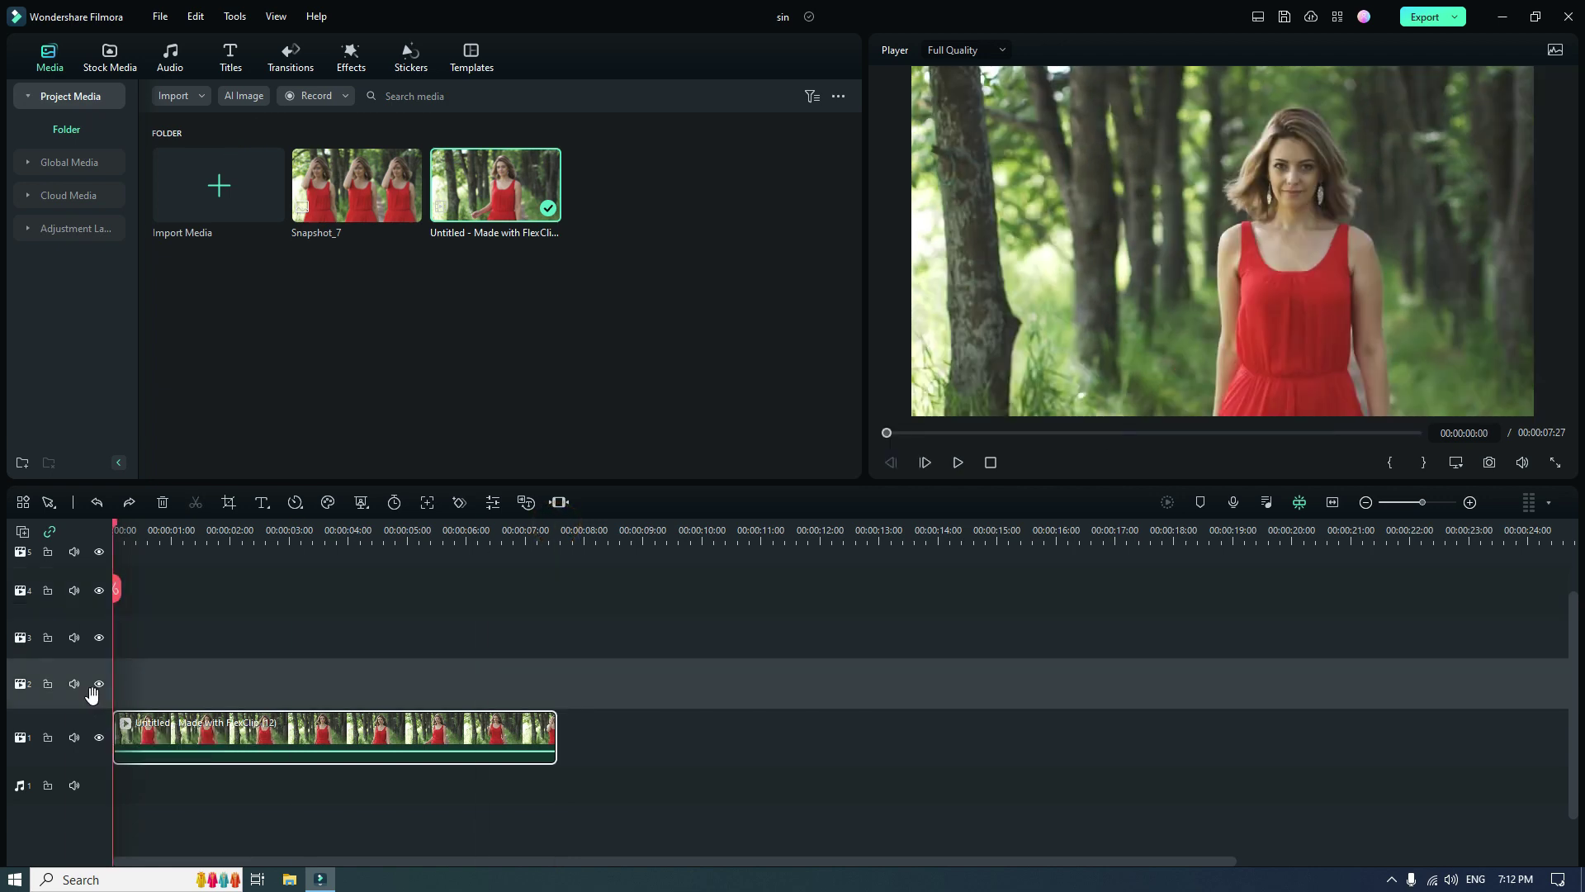
{"action": "right_click", "coordinate": [155, 683]}
{"action": "left_click", "coordinate": [221, 165]}
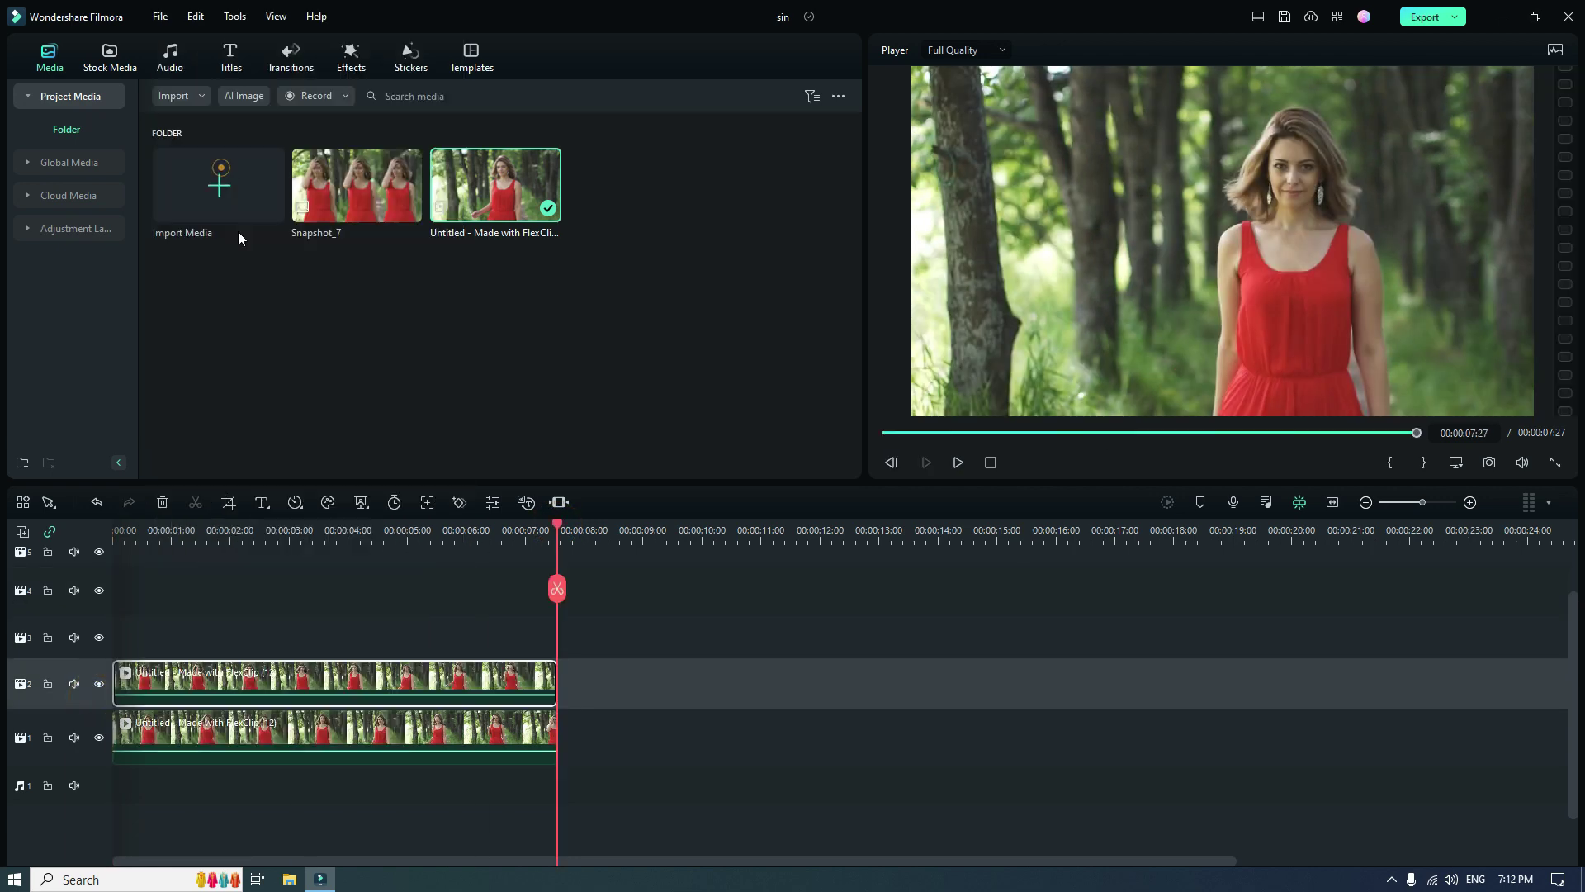
Enable Smart Cutout for the track 2 clip at its first frame and brush over the woman to mark her as the cutout subject.
{"action": "left_click", "coordinate": [249, 522]}
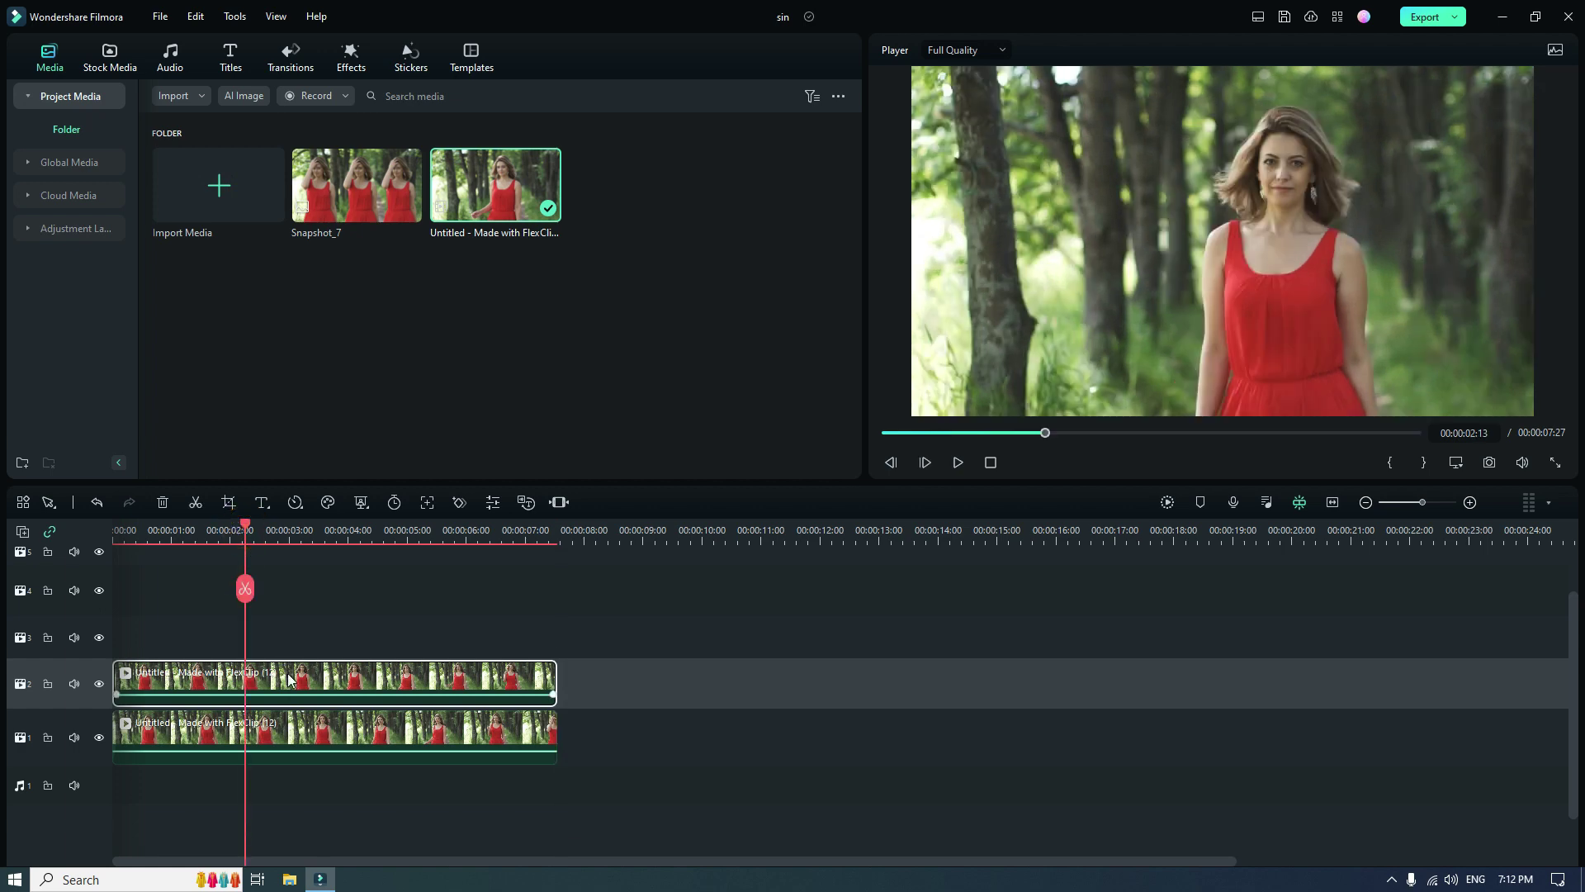
{"action": "key", "text": "Home"}
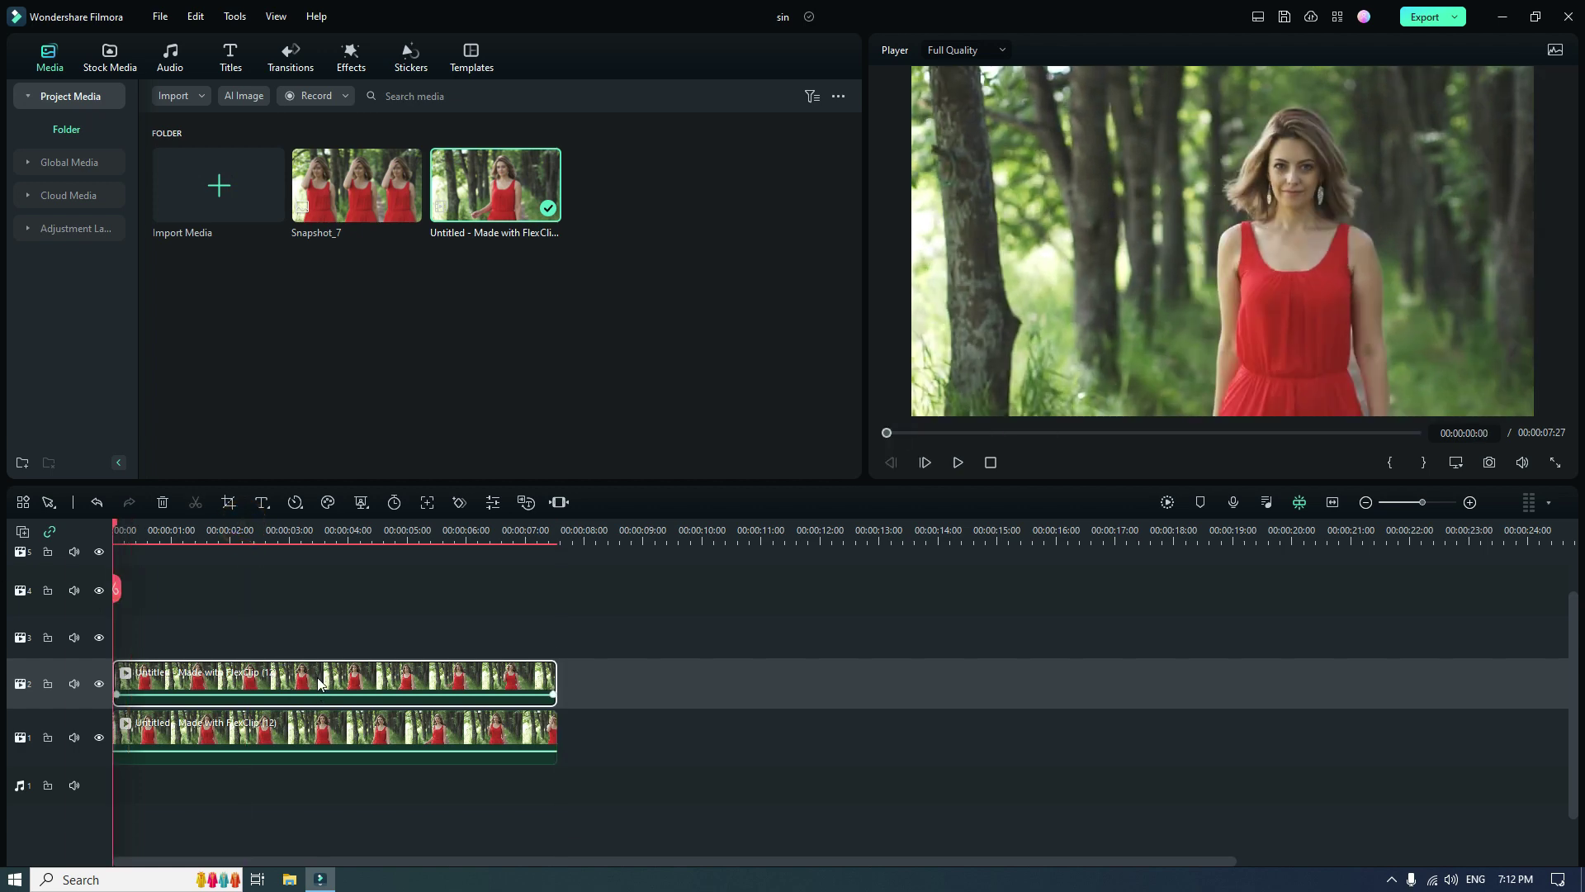
{"action": "double_click", "coordinate": [321, 683]}
{"action": "left_click", "coordinate": [317, 678]}
{"action": "left_click", "coordinate": [130, 86]}
{"action": "left_click", "coordinate": [29, 181]}
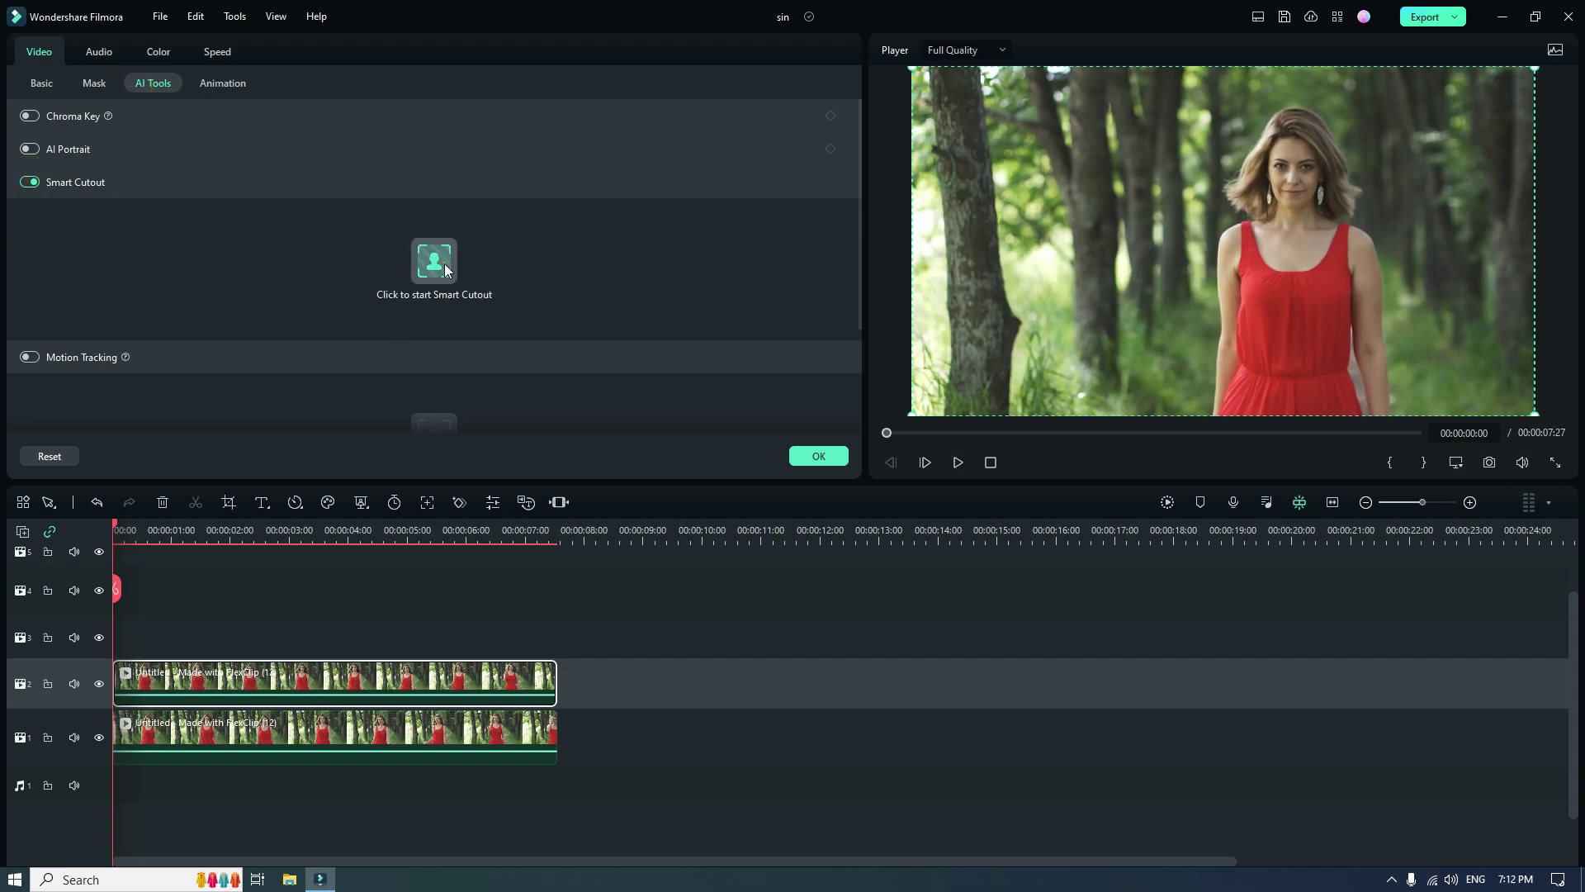
{"action": "left_click", "coordinate": [444, 264]}
{"action": "left_click", "coordinate": [1239, 120]}
{"action": "mouse_move", "coordinate": [735, 157]}
{"action": "left_mouse_down"}
{"action": "mouse_move", "coordinate": [679, 513]}
{"action": "mouse_move", "coordinate": [727, 554]}
{"action": "left_mouse_up"}
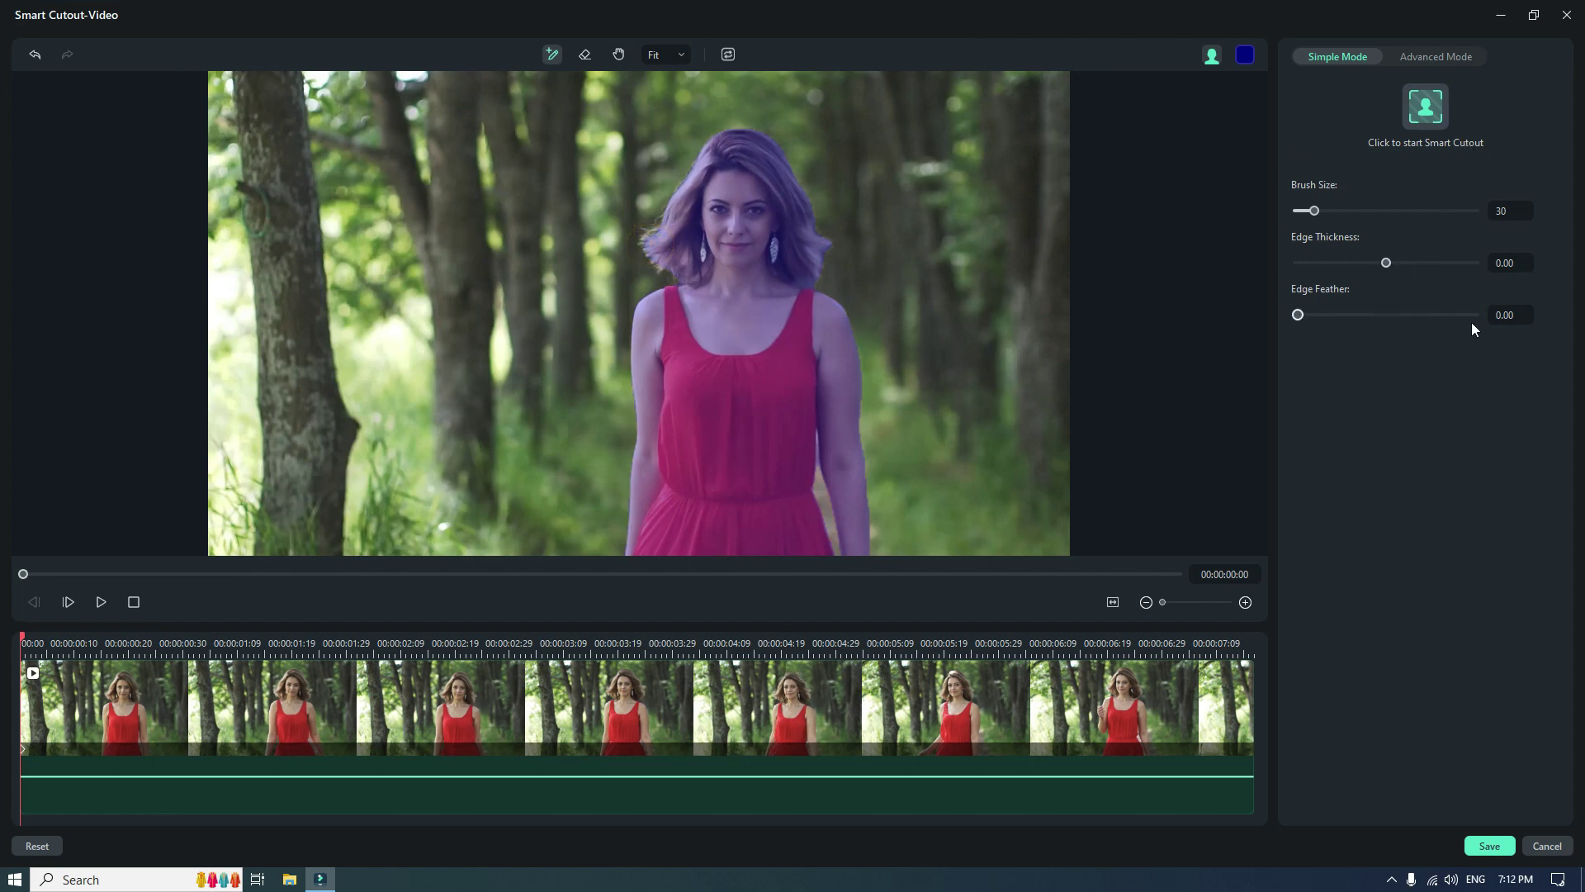
Set the cutout's edge feather to 6, process the Smart Cutout through the whole clip and save it.
{"action": "left_click", "coordinate": [1501, 314]}
{"action": "type", "text": "6"}
{"action": "left_click", "coordinate": [1421, 132]}
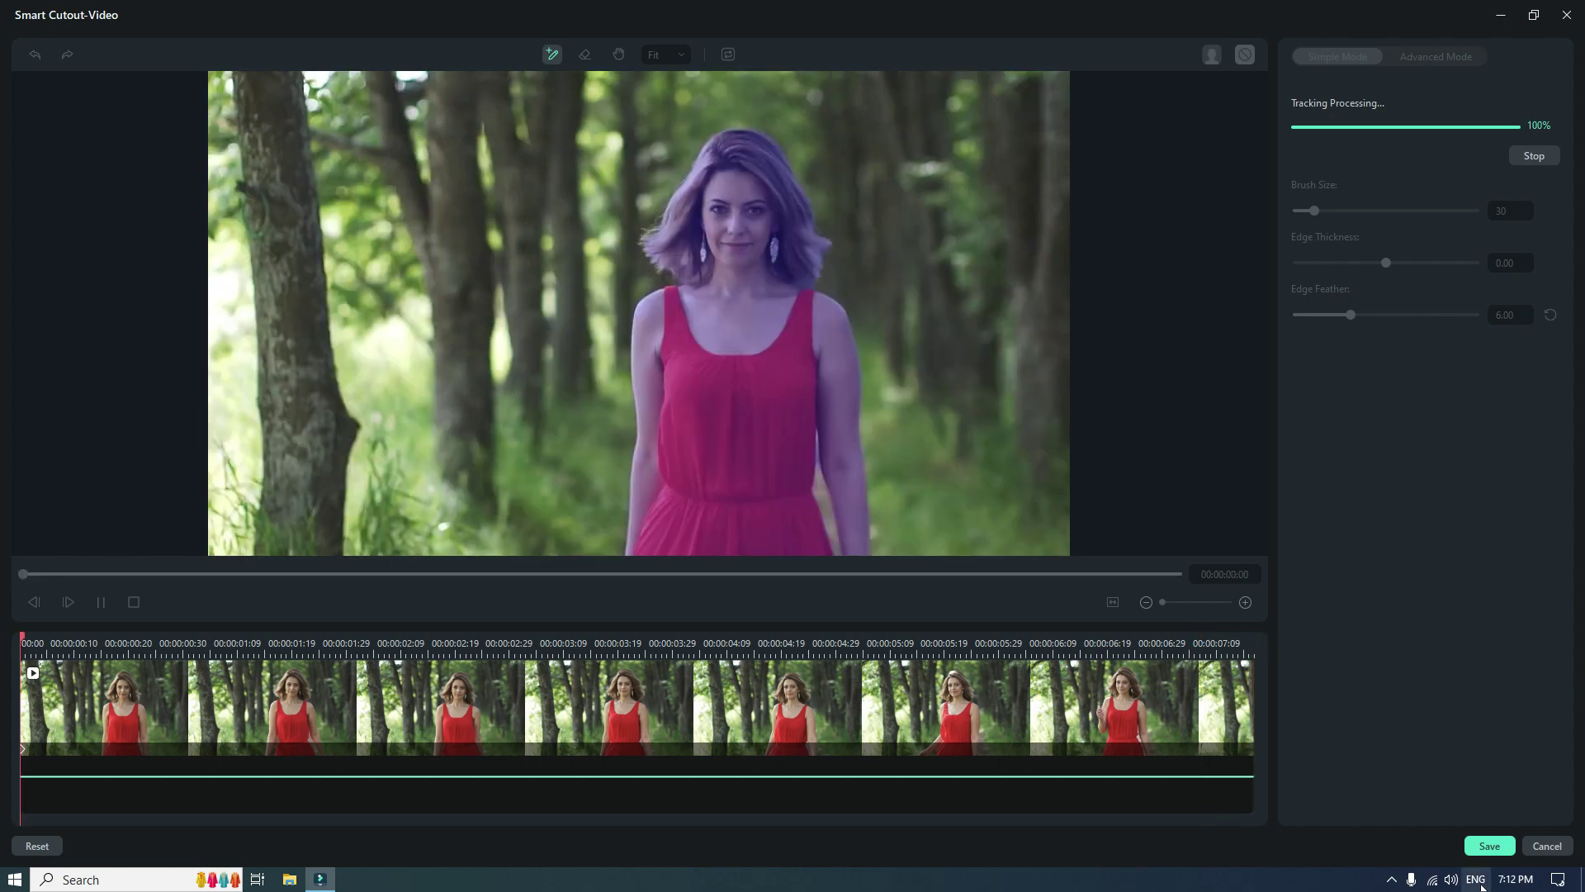
{"action": "left_click", "coordinate": [1488, 845]}
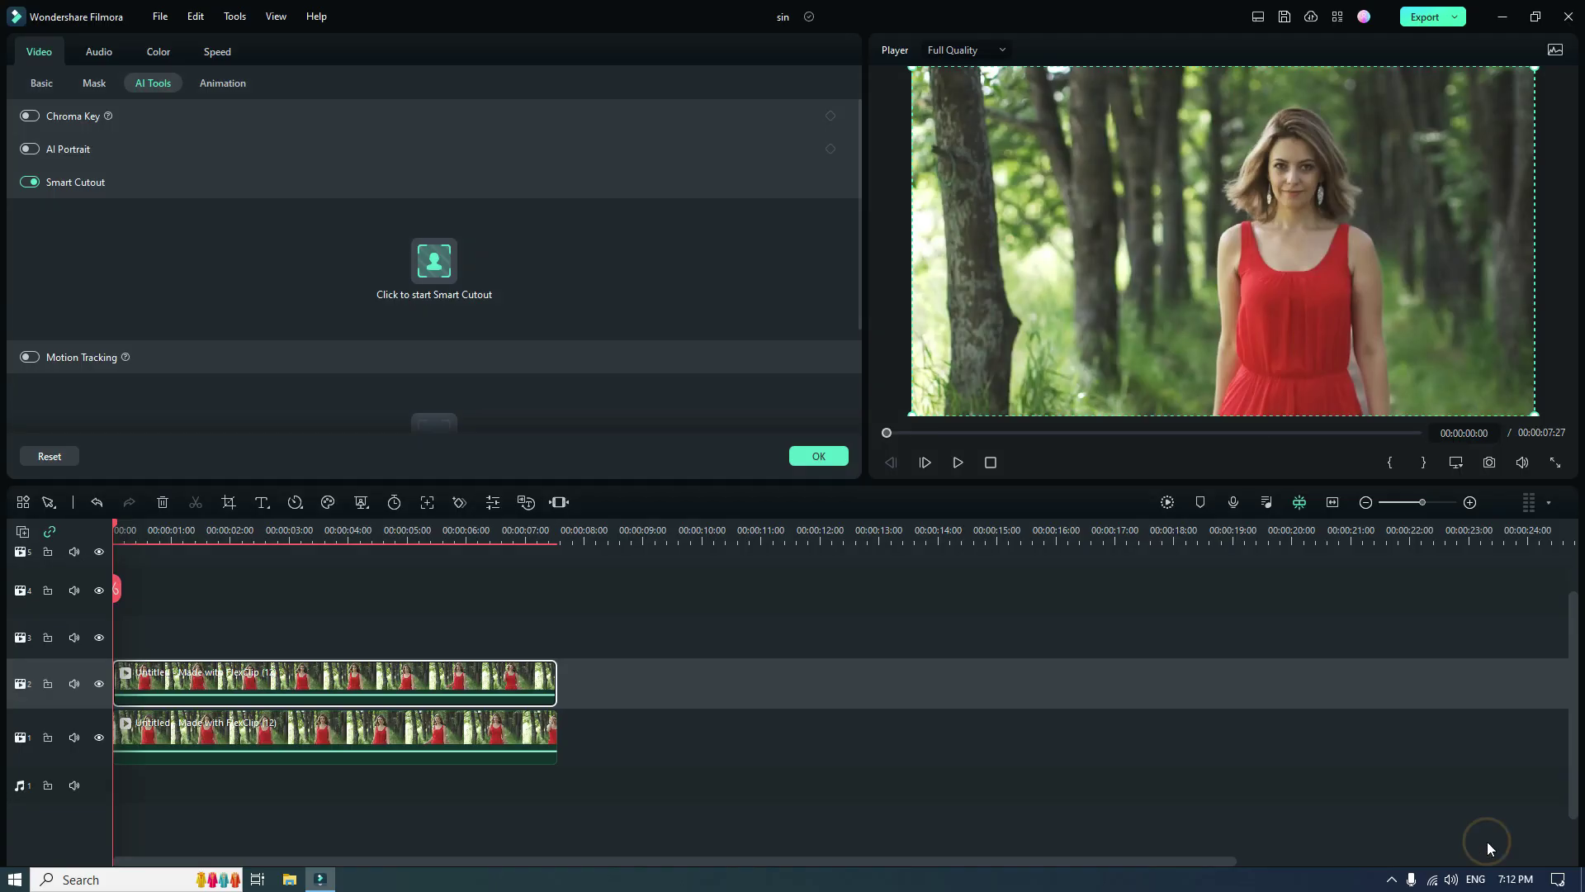
Desaturate the background clip on track 1 by setting both Saturation and Vibrance to -100.
{"action": "left_click", "coordinate": [171, 720]}
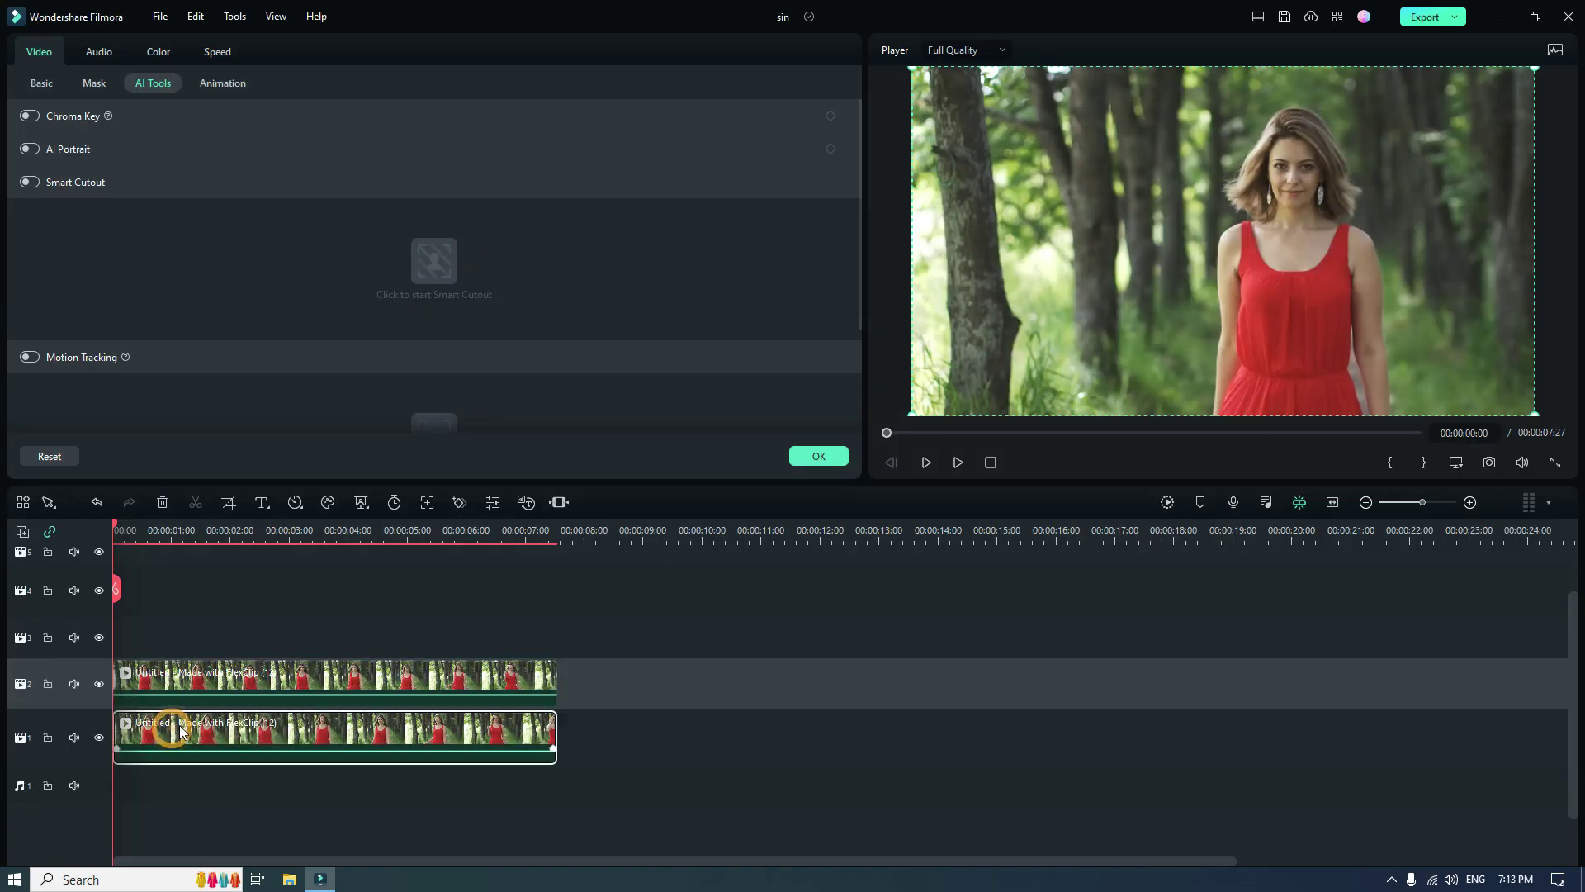
{"action": "left_click", "coordinate": [834, 461]}
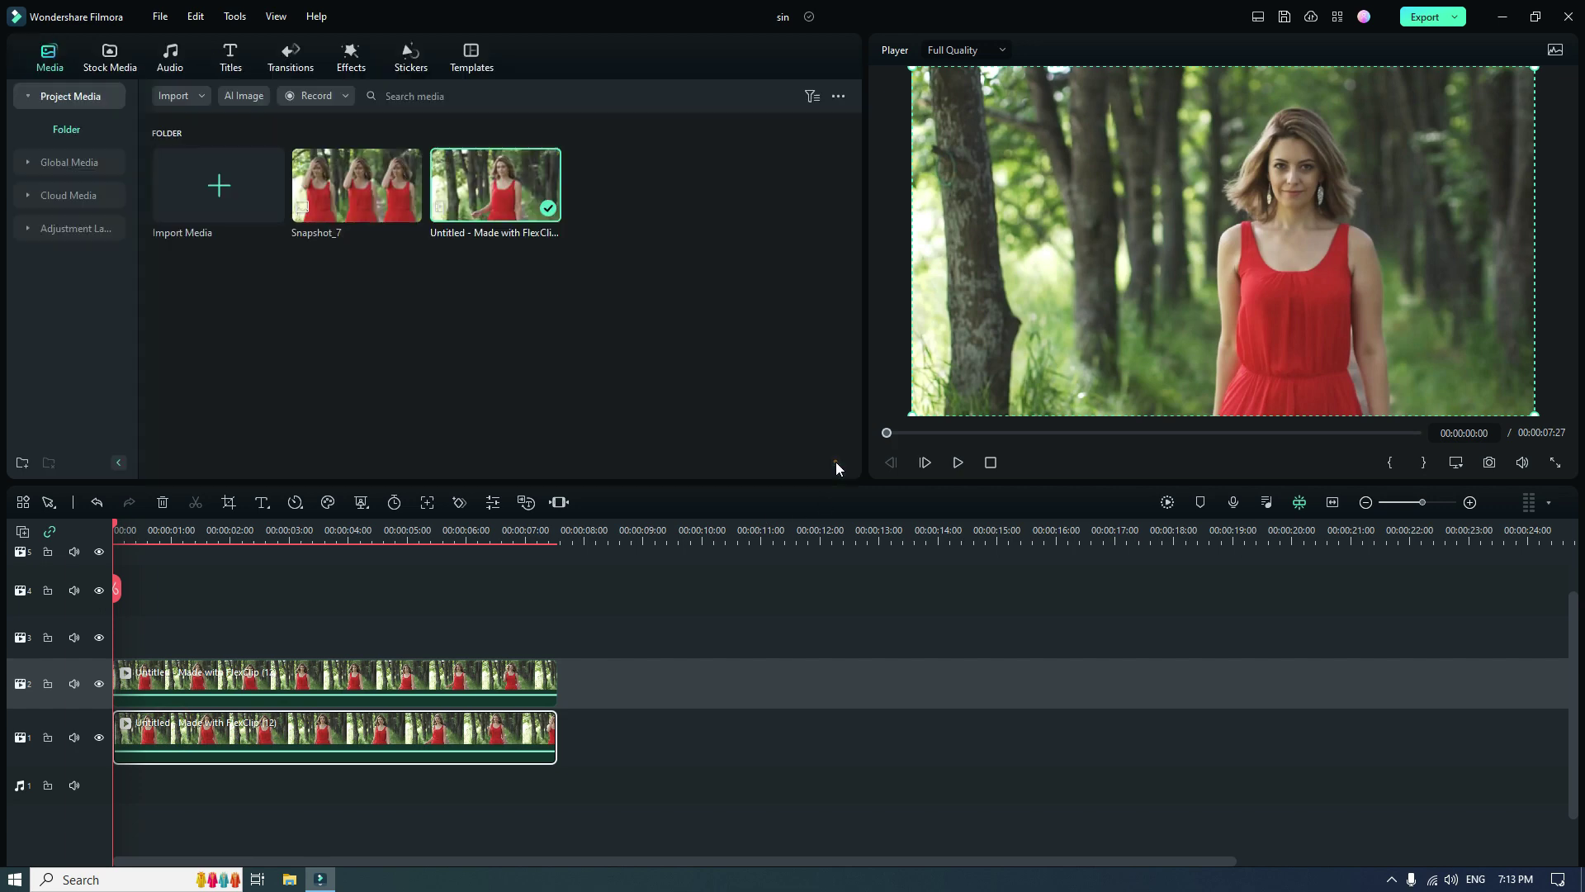
{"action": "double_click", "coordinate": [281, 729]}
{"action": "left_click", "coordinate": [159, 52]}
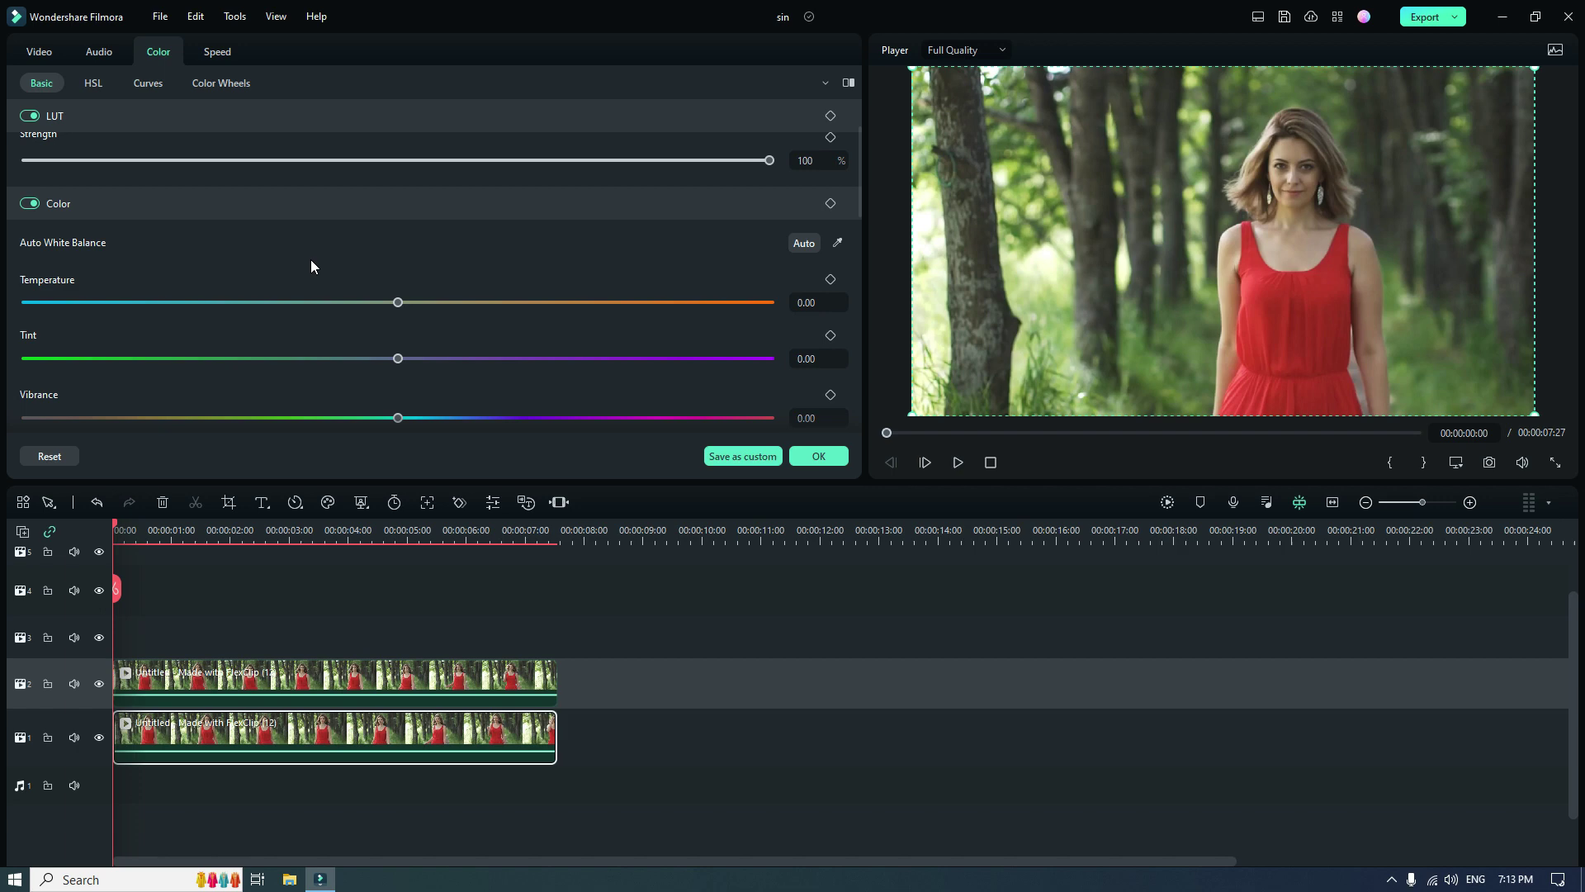
{"action": "scroll", "coordinate": [310, 260], "scroll_direction": "down", "scroll_amount": 2}
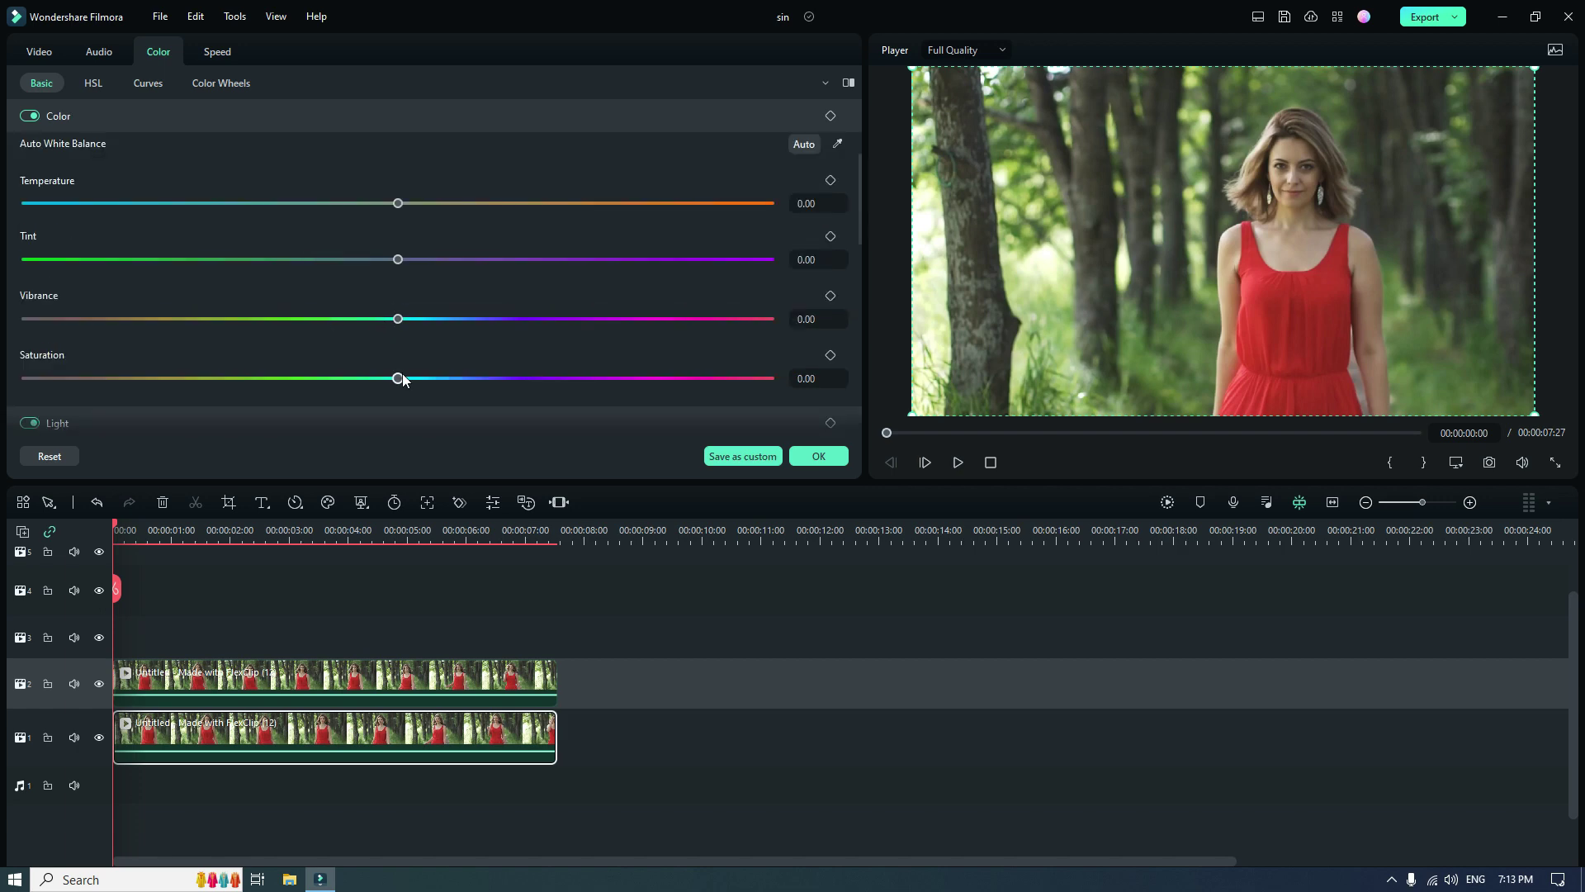
{"action": "left_click_drag", "start_coordinate": [398, 378], "coordinate": [2, 349]}
{"action": "left_click_drag", "start_coordinate": [109, 301], "coordinate": [1, 289]}
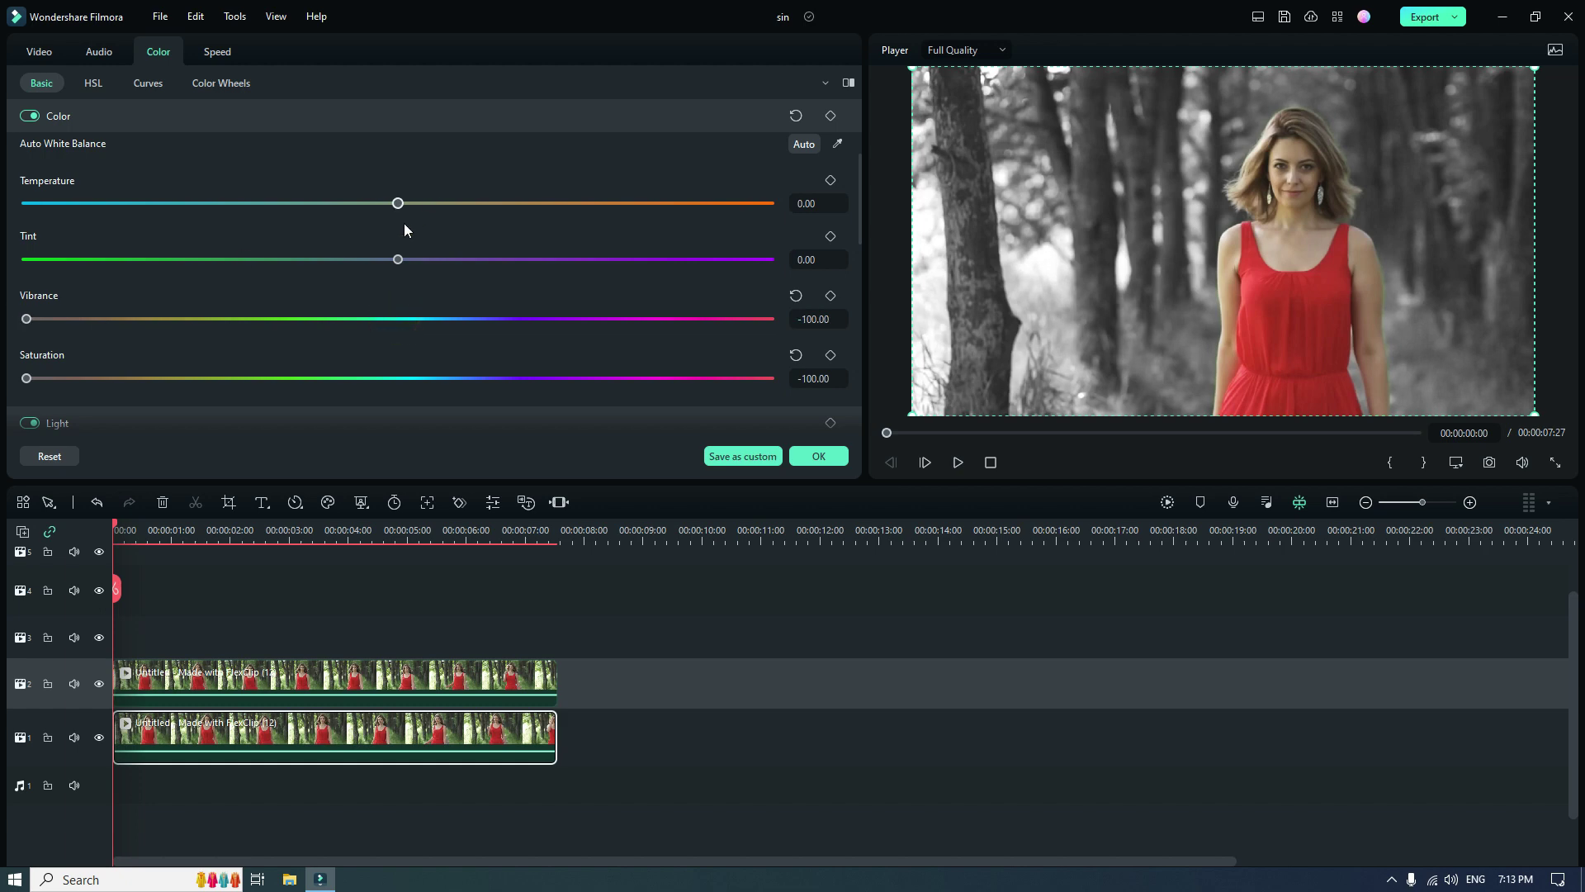
Set the track 1 clip's Brightness to -17.82, raise its Contrast beyond 59.56 and apply the color settings.
{"action": "scroll", "coordinate": [302, 364], "scroll_direction": "down", "scroll_amount": 4}
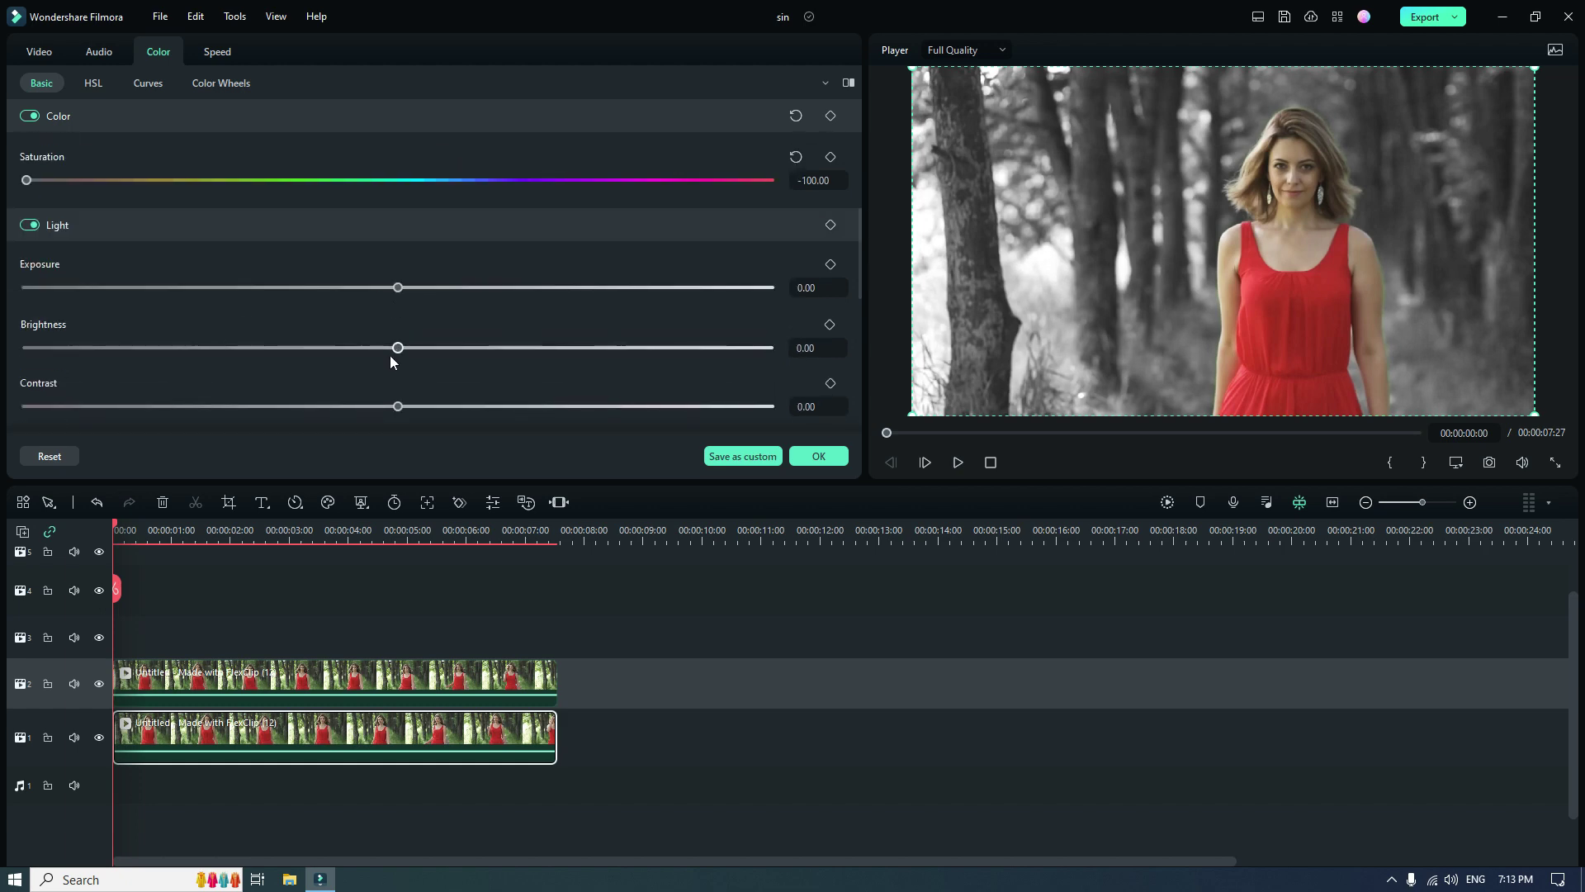
{"action": "left_click_drag", "start_coordinate": [398, 348], "coordinate": [350, 353]}
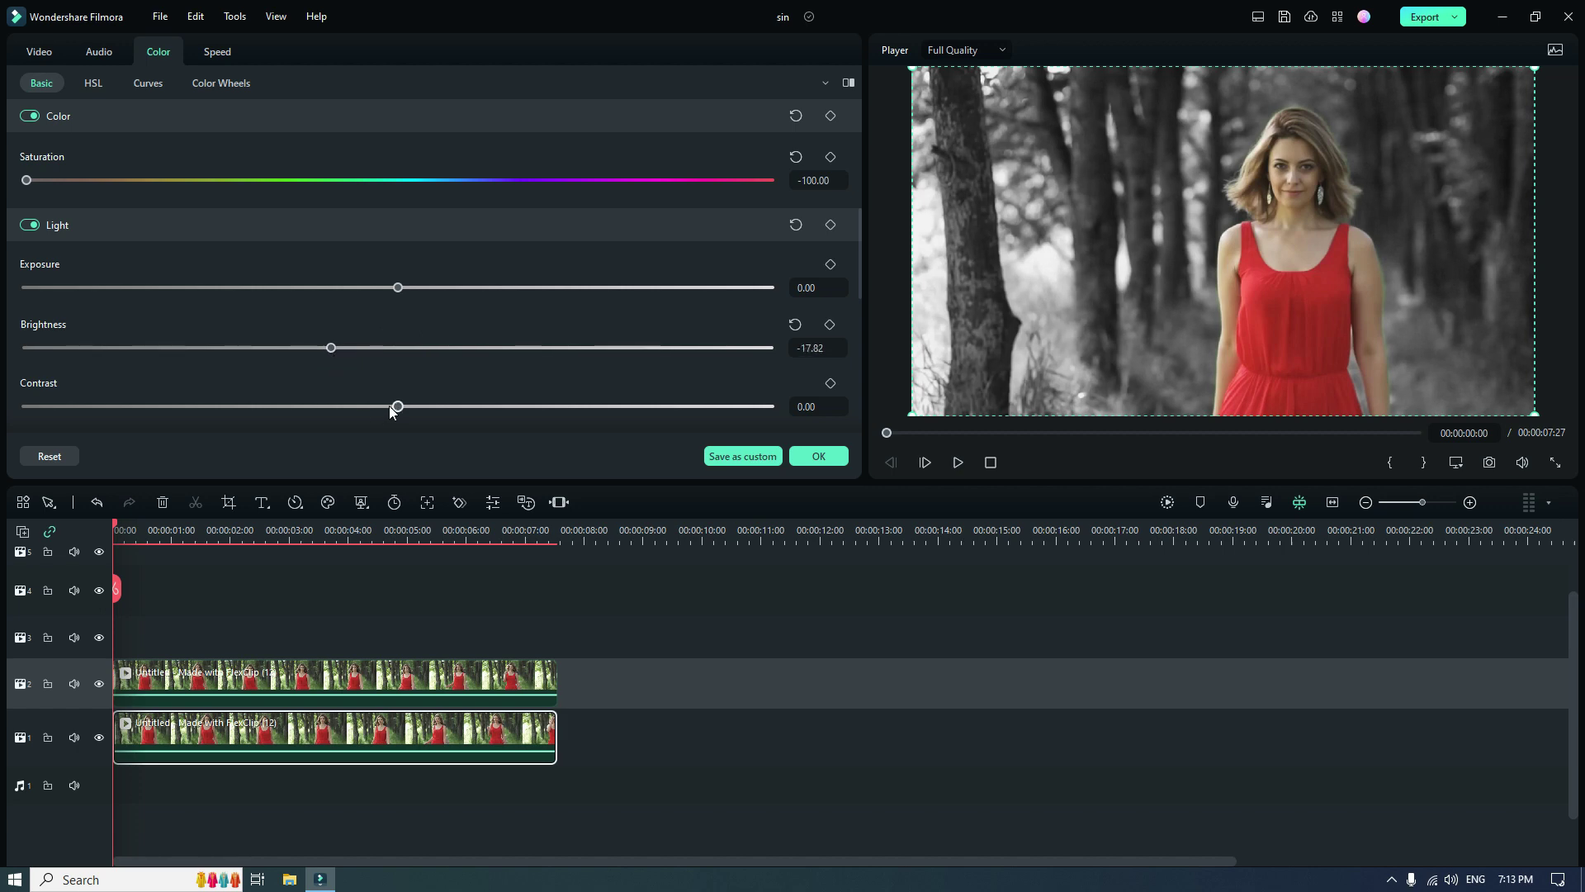
{"action": "left_click_drag", "start_coordinate": [401, 410], "coordinate": [619, 423]}
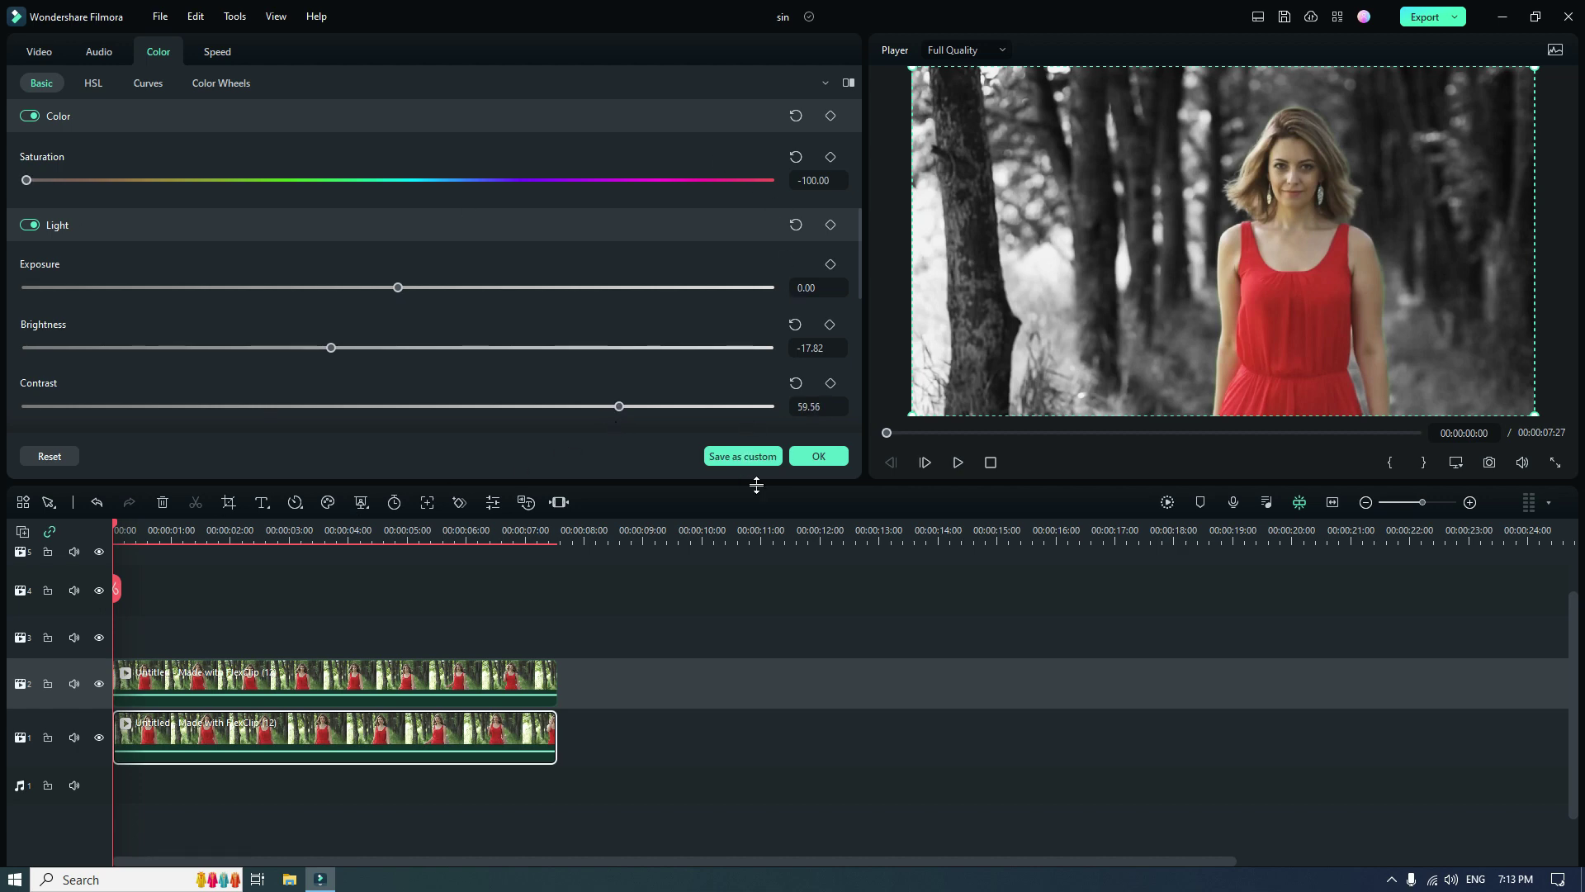
{"action": "left_click_drag", "start_coordinate": [619, 408], "coordinate": [730, 410]}
{"action": "left_click", "coordinate": [818, 457]}
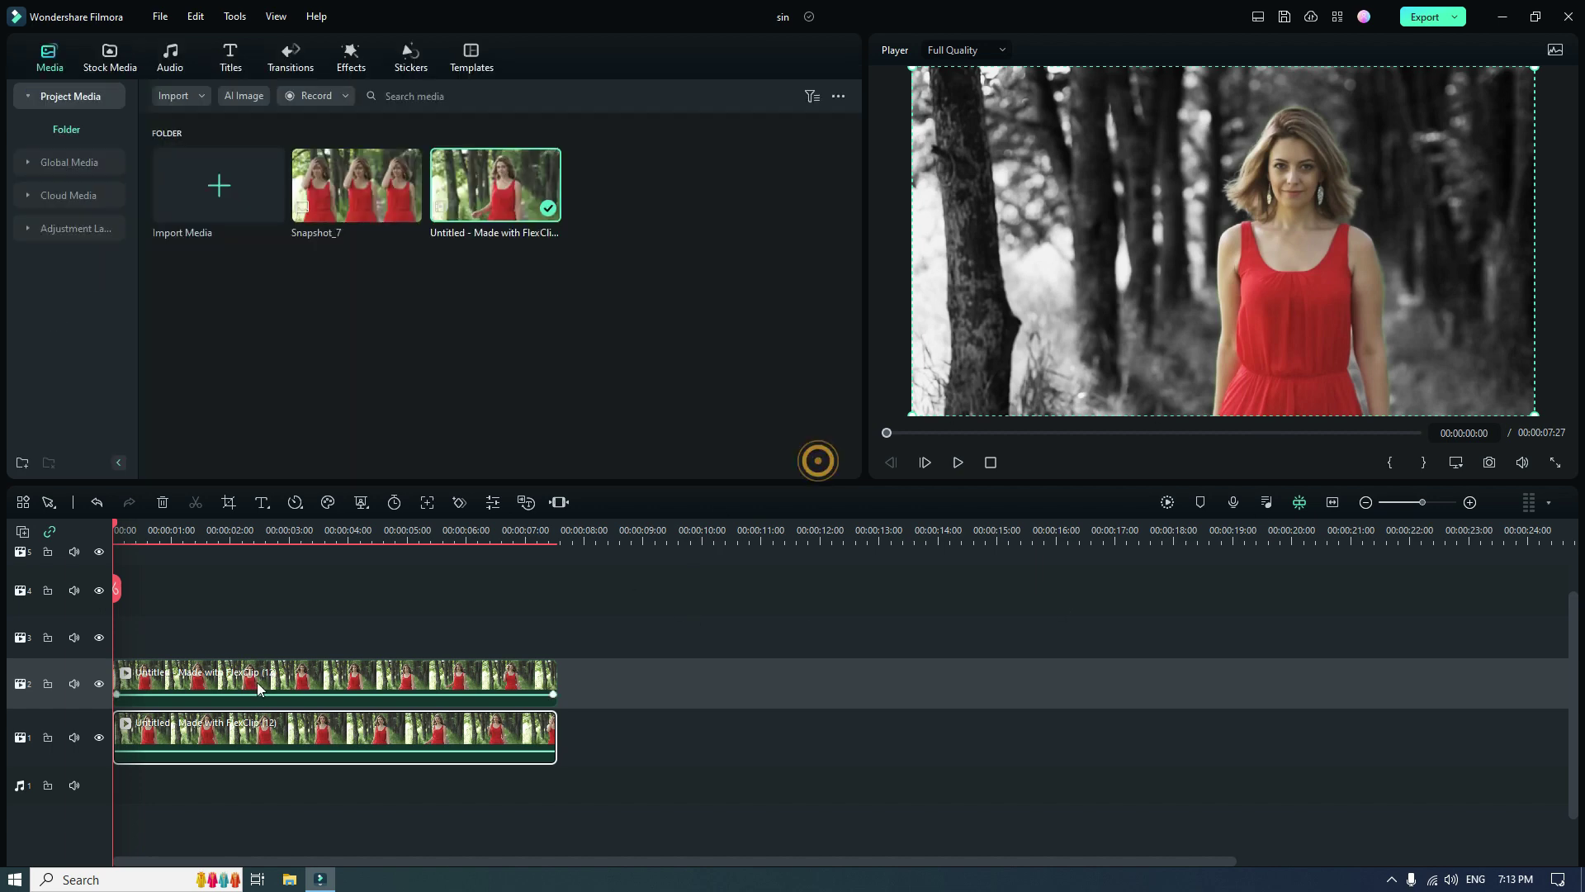
Play the composite of the colored woman over the black-and-white background in the preview.
{"action": "left_click", "coordinate": [952, 465]}
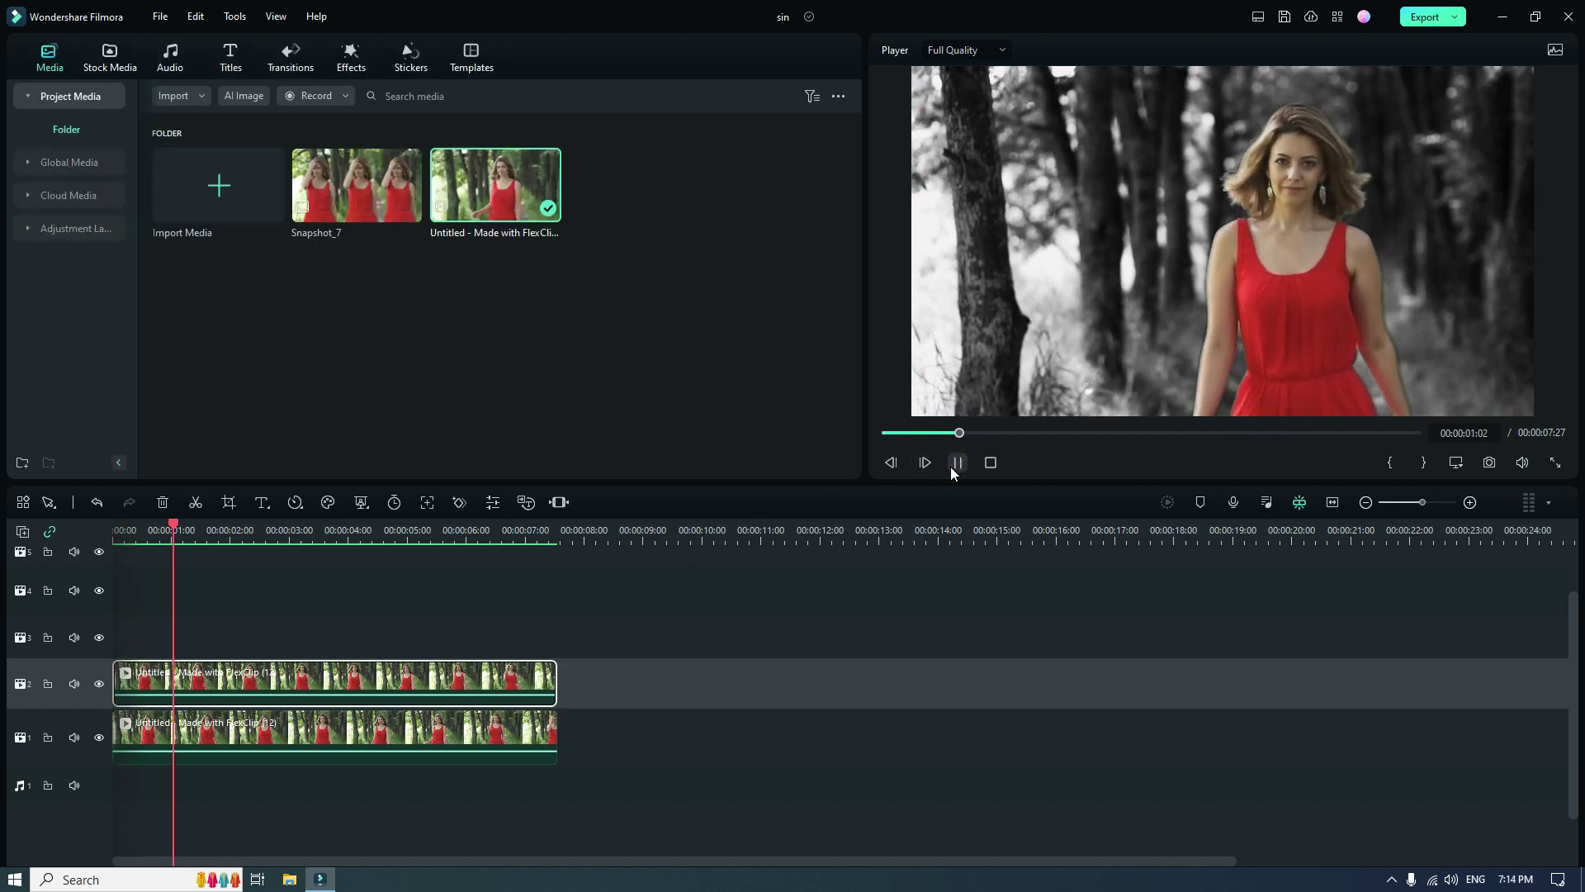